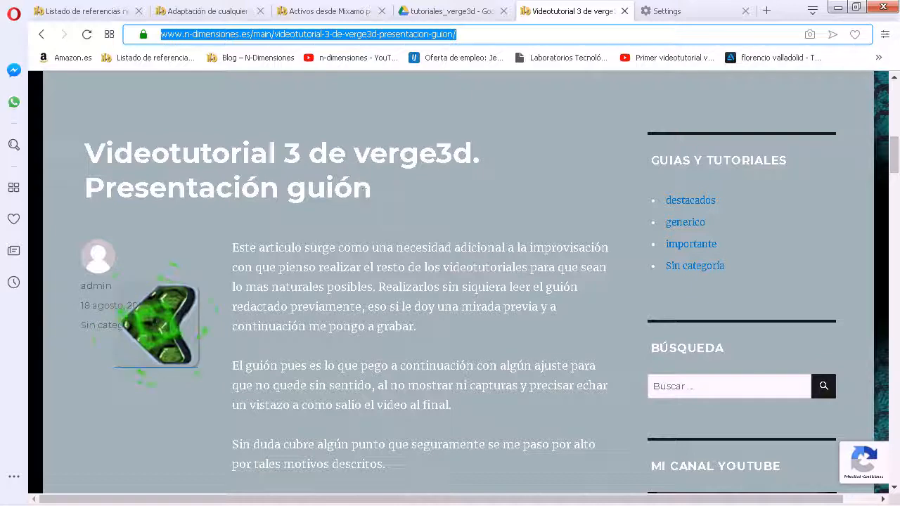
# Switch to the references list article and examine its section on assets, Mixamo, makehuman, blendswap and the adapted character mesh downloads.
pyautogui.click(103, 12)
pyautogui.scroll(-5, 441, 187)
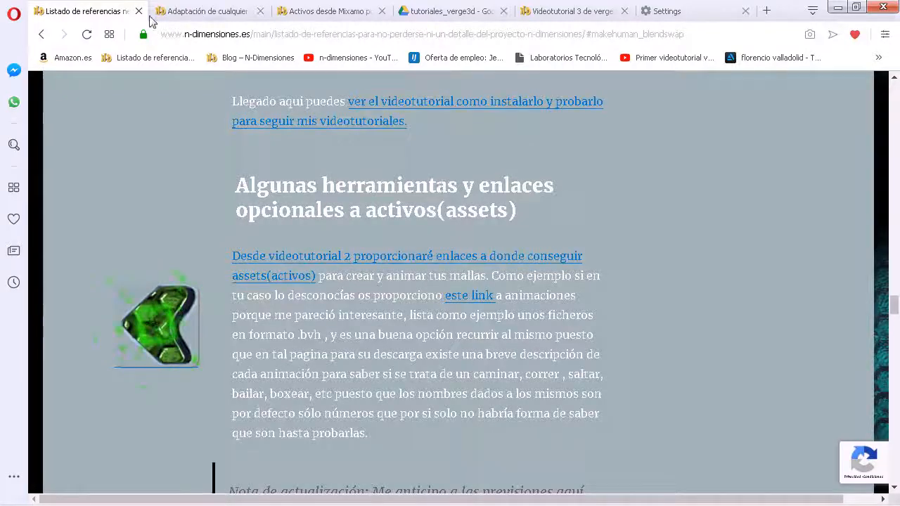
pyautogui.scroll(5, 373, 163)
pyautogui.scroll(-5, 462, 211)
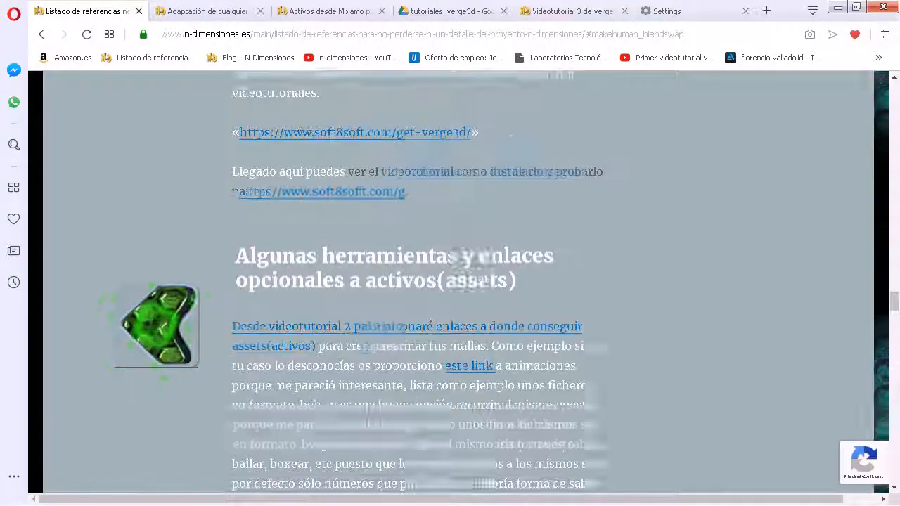
pyautogui.scroll(-5, 280, 200)
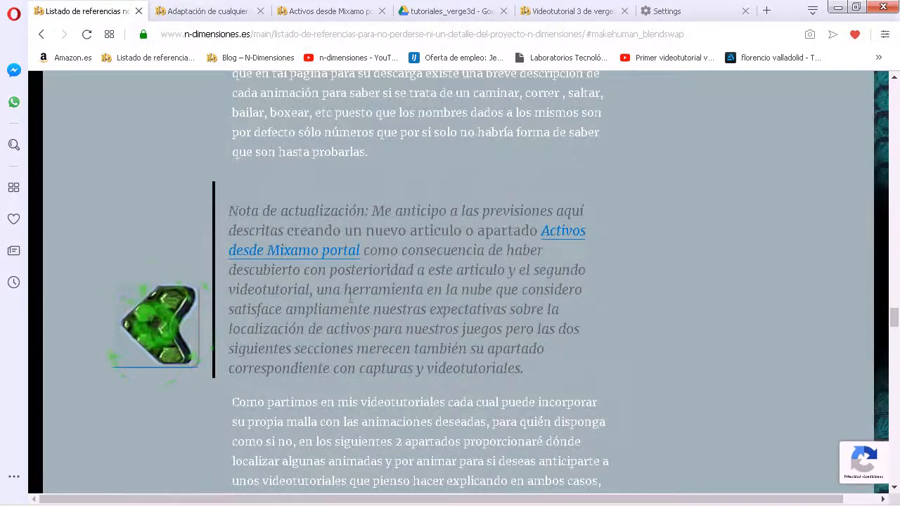
pyautogui.scroll(-10, 393, 306)
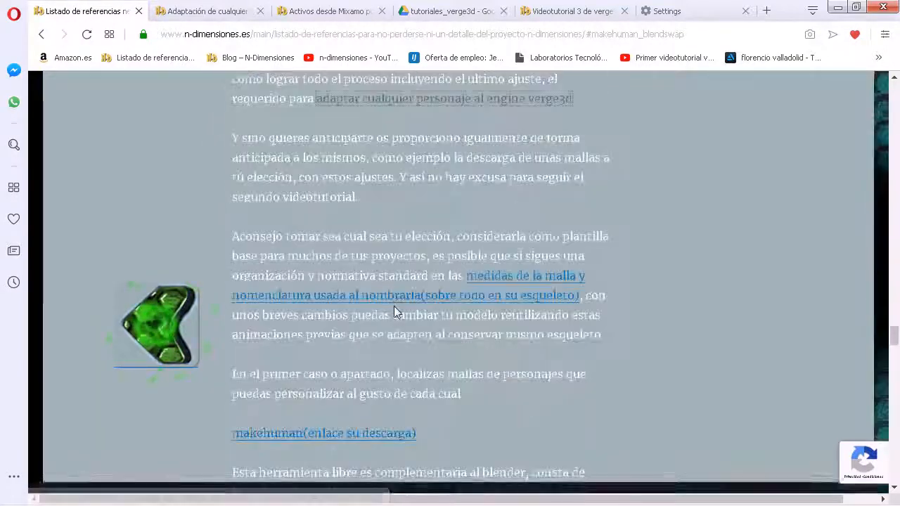
pyautogui.scroll(-8, 397, 299)
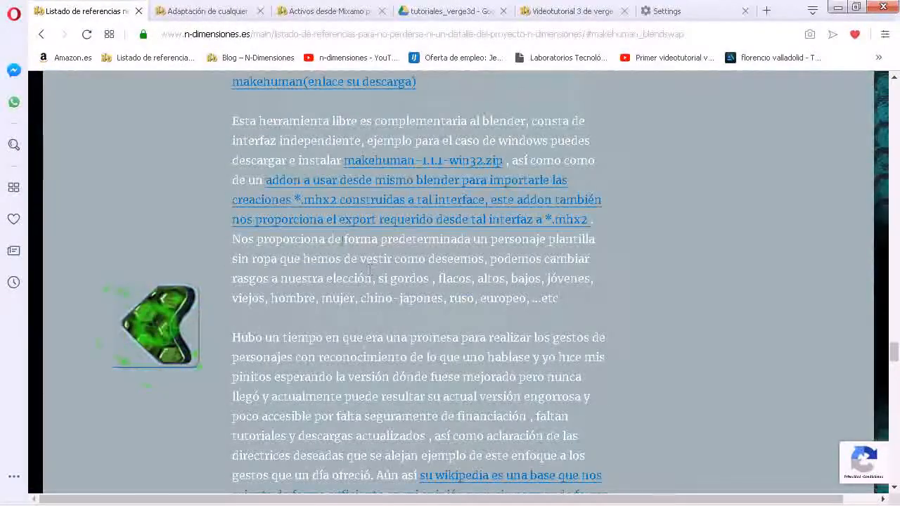
pyautogui.scroll(-2, 401, 285)
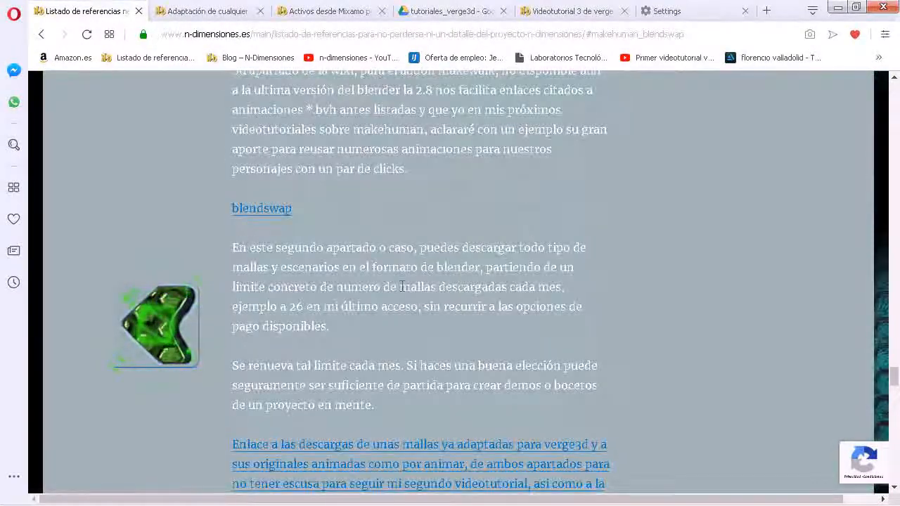
pyautogui.scroll(-4, 400, 285)
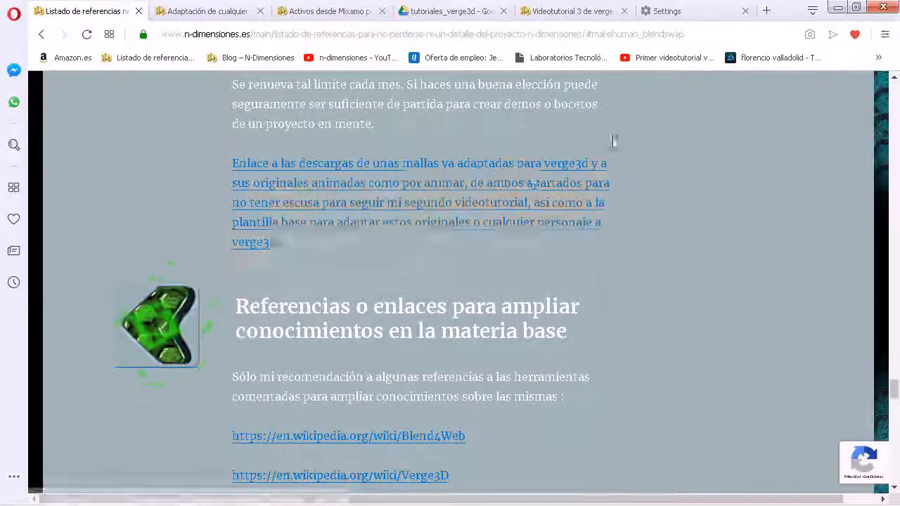
pyautogui.moveTo(583, 483)
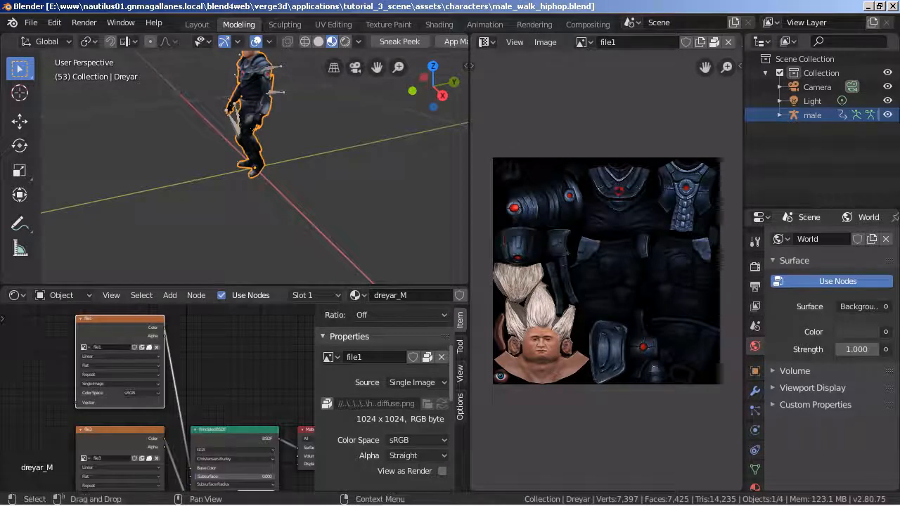
# In Blender, show the 3D viewport's sidebar and bring up the 3D cursor's location and rotation values.
pyautogui.click(767, 117)
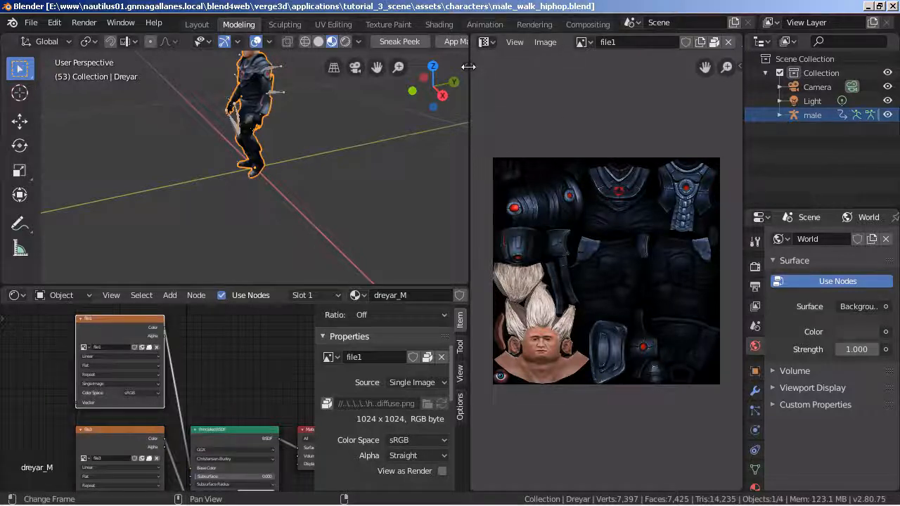
pyautogui.click(466, 66)
pyautogui.scroll(-5, 431, 181)
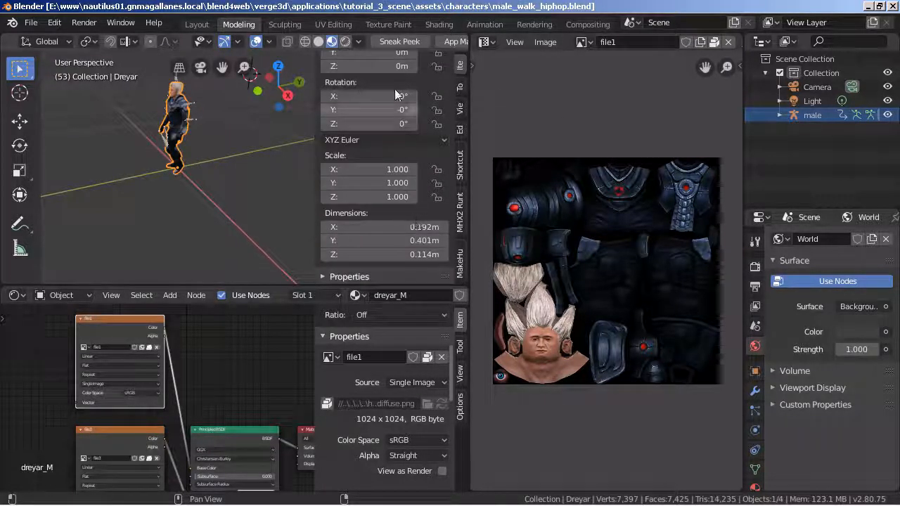
pyautogui.click(460, 87)
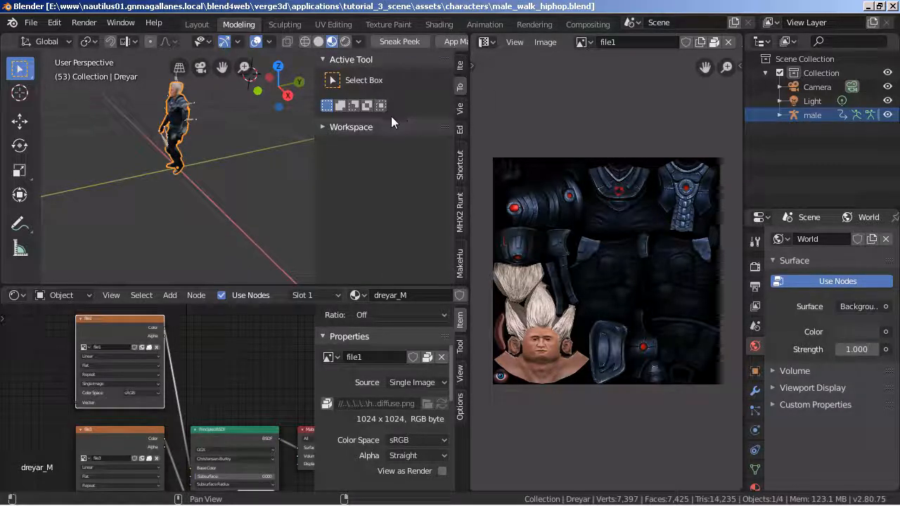
pyautogui.click(460, 109)
pyautogui.scroll(-5, 404, 208)
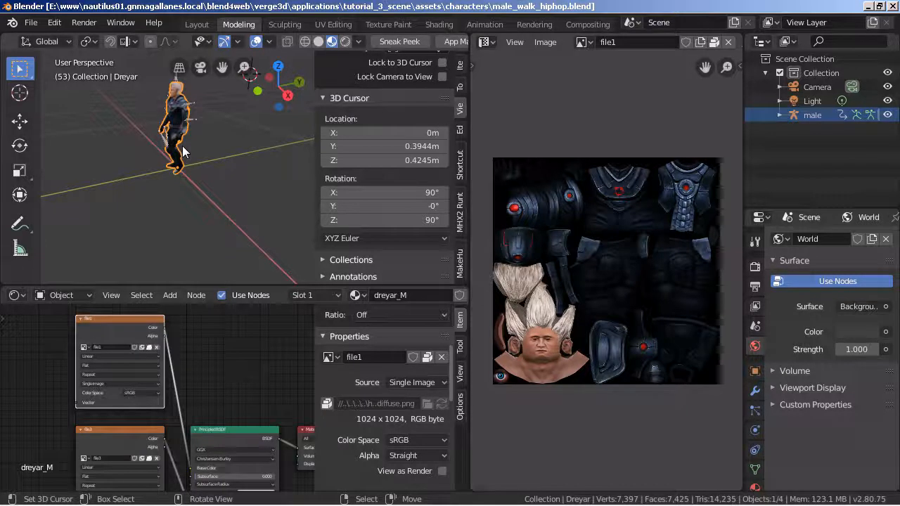
# View the character from the right in orthographic projection and check its height against the 3D cursor.
pyautogui.press('KP_3')
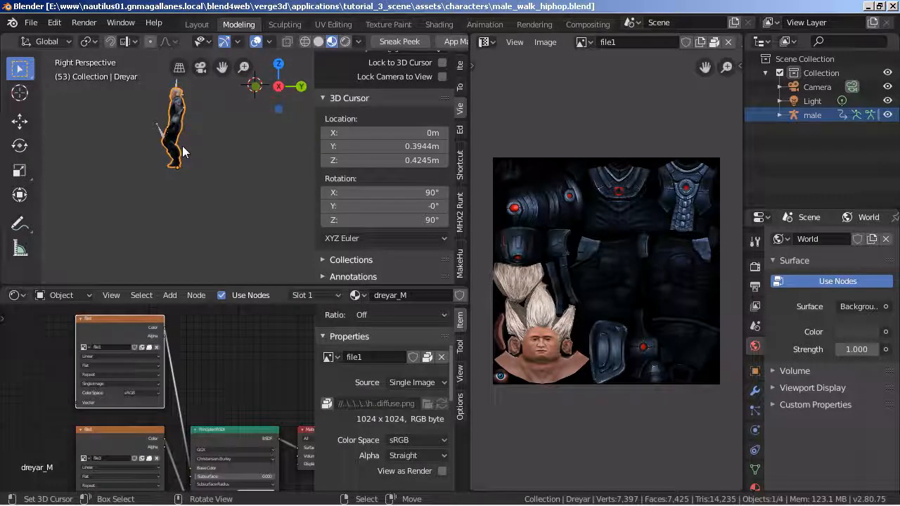
pyautogui.press('KP_5')
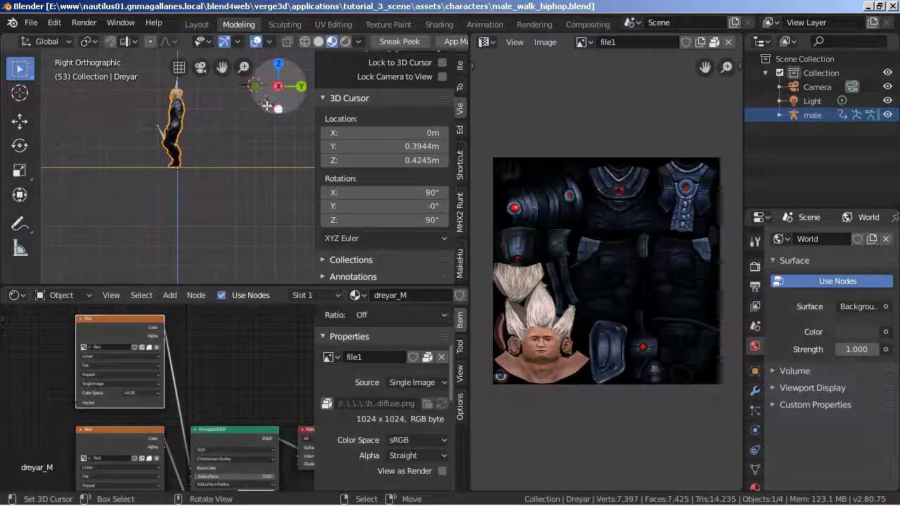
pyautogui.scroll(-2, 255, 129)
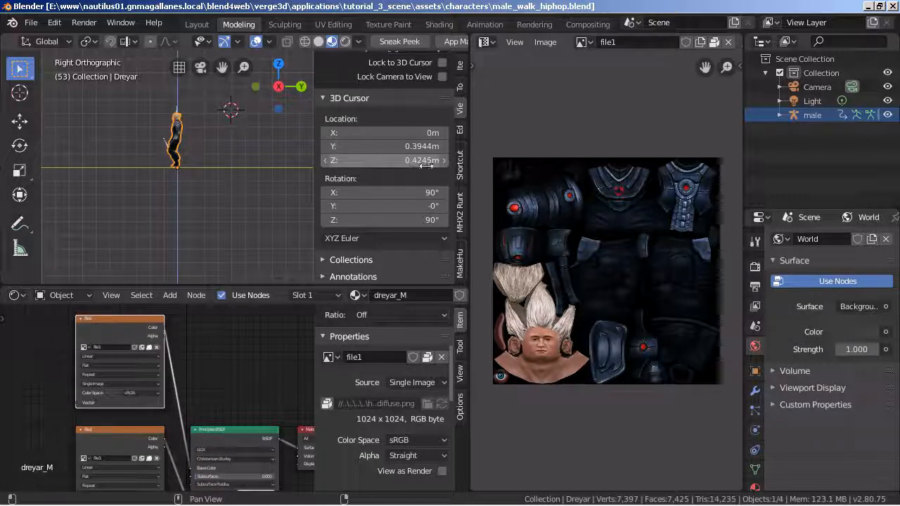
pyautogui.scroll(2, 169, 125)
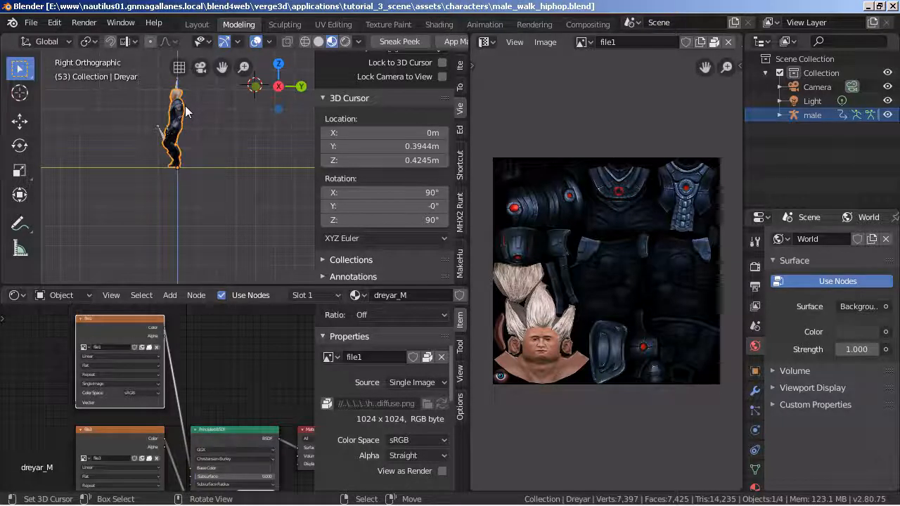
pyautogui.scroll(-1, 186, 105)
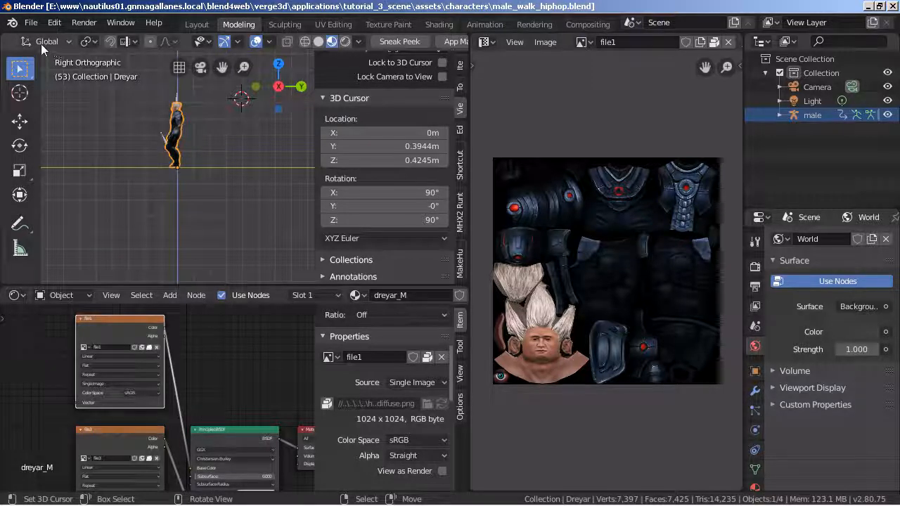
# Put the male armature in Pose Mode and try to scale all of its bones.
pyautogui.scroll(2, 42, 46)
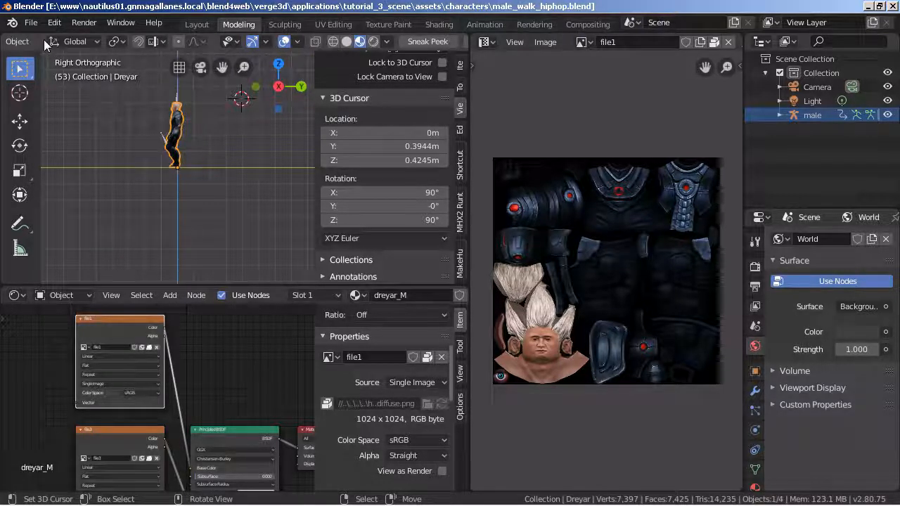
pyautogui.click(819, 116)
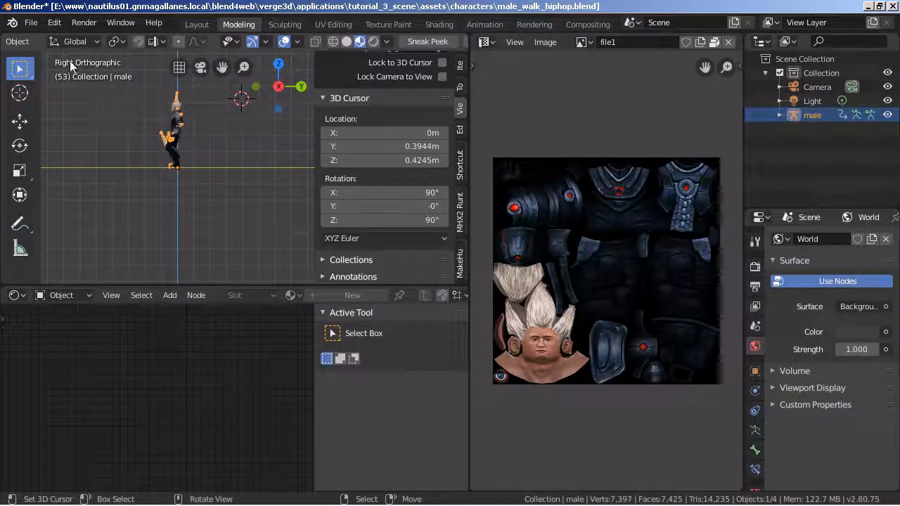
pyautogui.scroll(3, 70, 42)
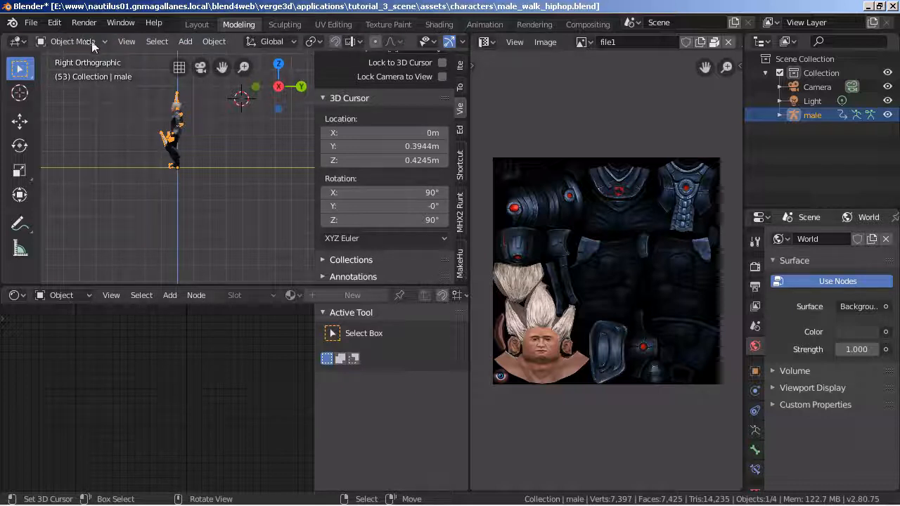
pyautogui.click(92, 43)
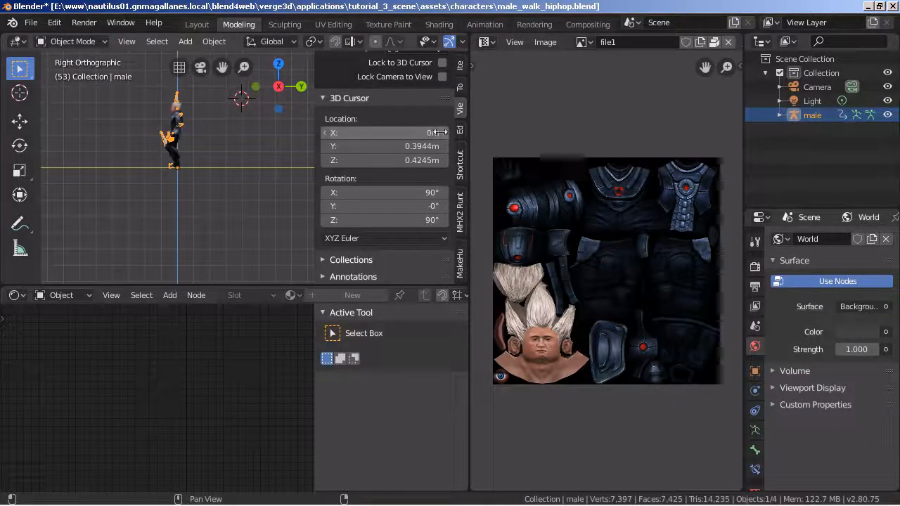
pyautogui.click(72, 42)
pyautogui.click(80, 87)
pyautogui.press('a')
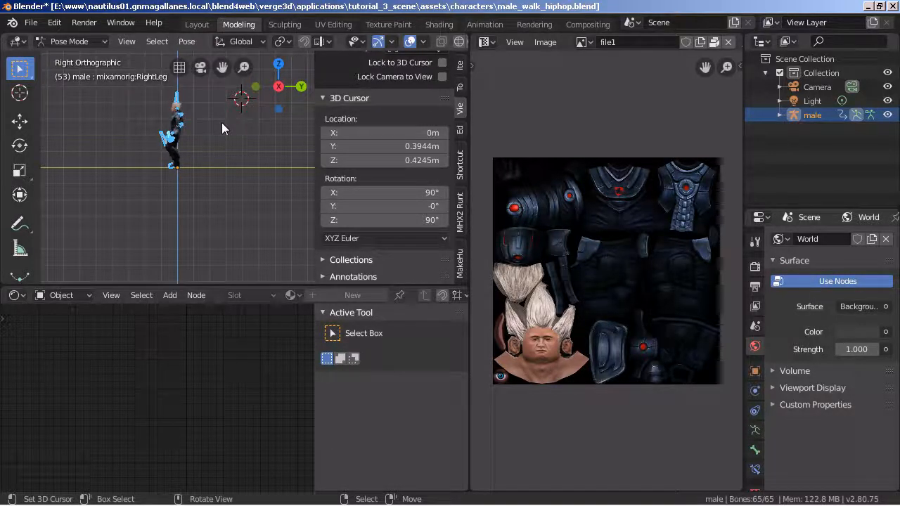
pyautogui.press('s')
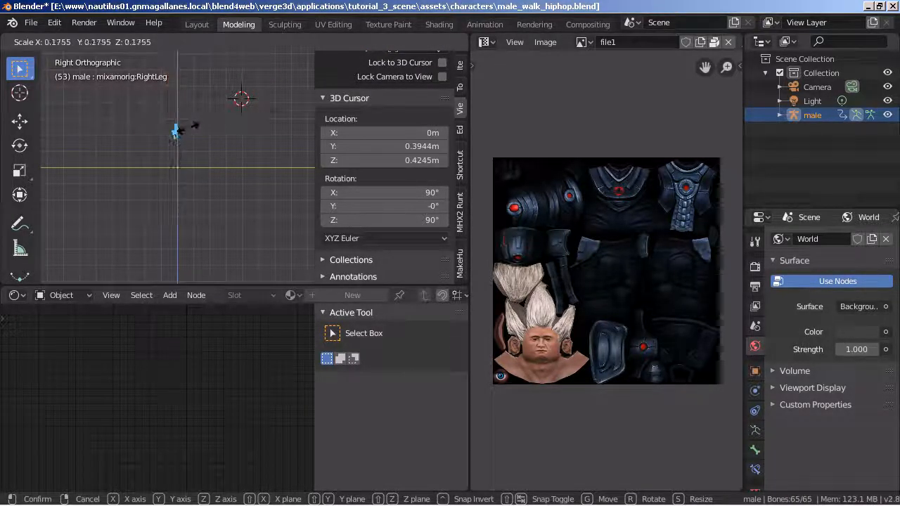
pyautogui.press('Escape')
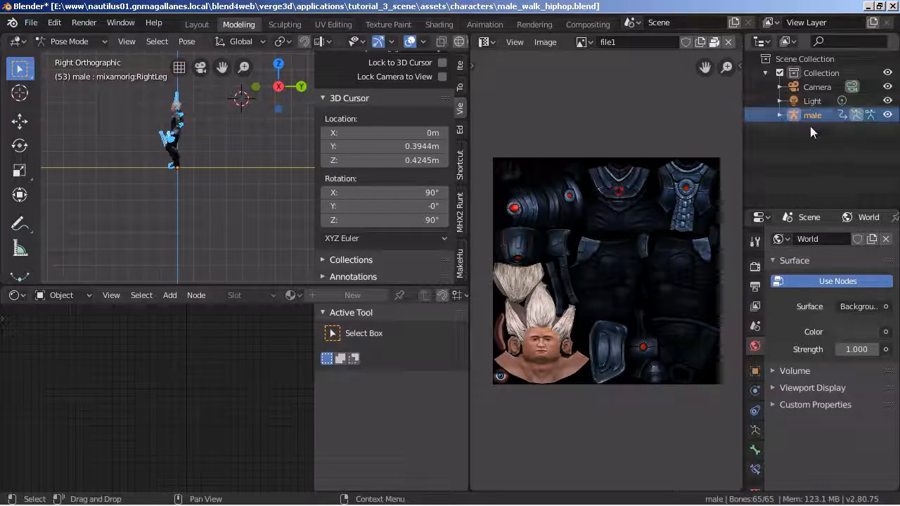
# Start appending from b2.8_char_plantilla_verge3d.blend and open its Object category.
pyautogui.click(31, 22)
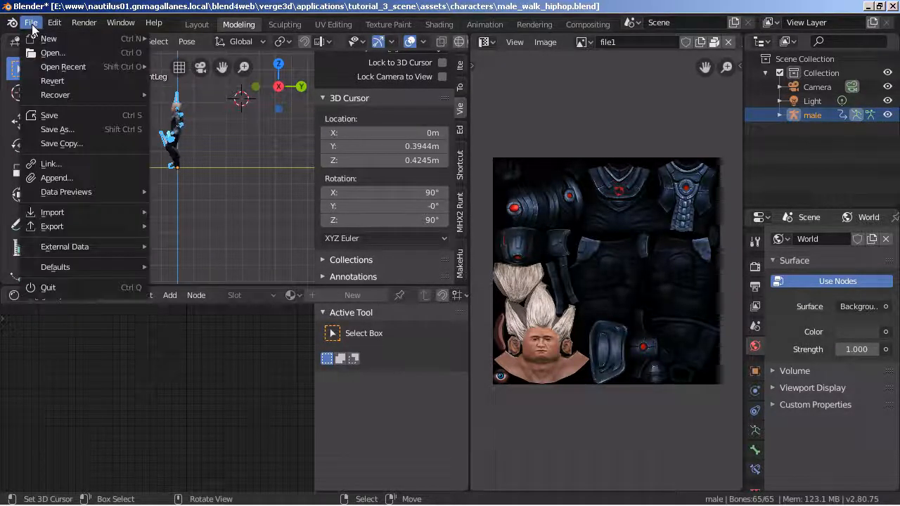
pyautogui.moveTo(87, 220)
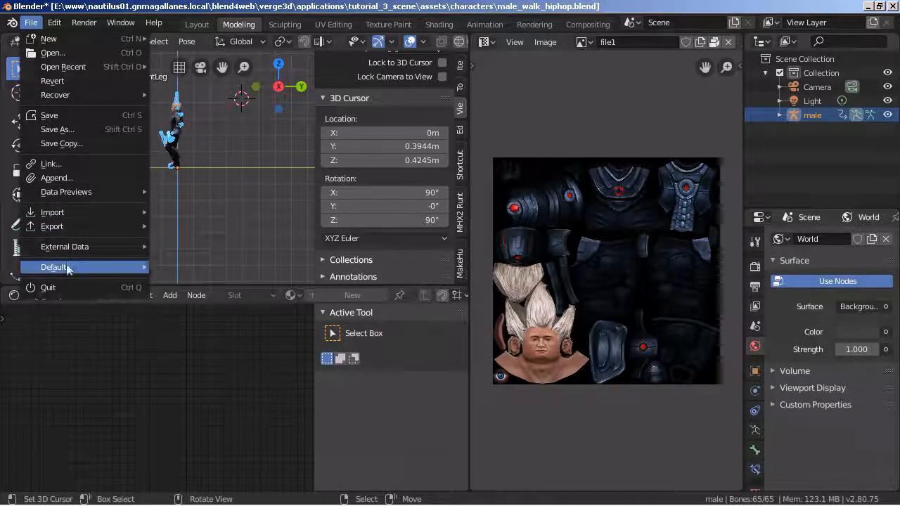
pyautogui.click(71, 180)
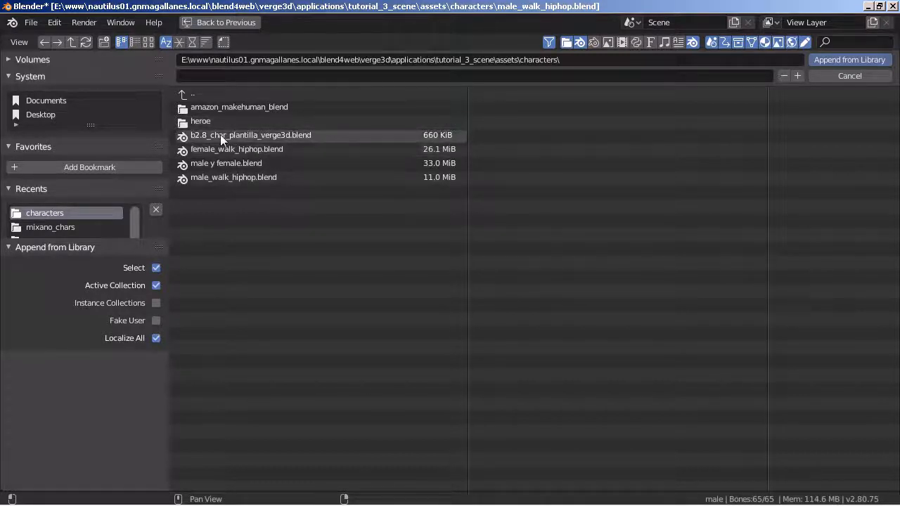
pyautogui.doubleClick(307, 137)
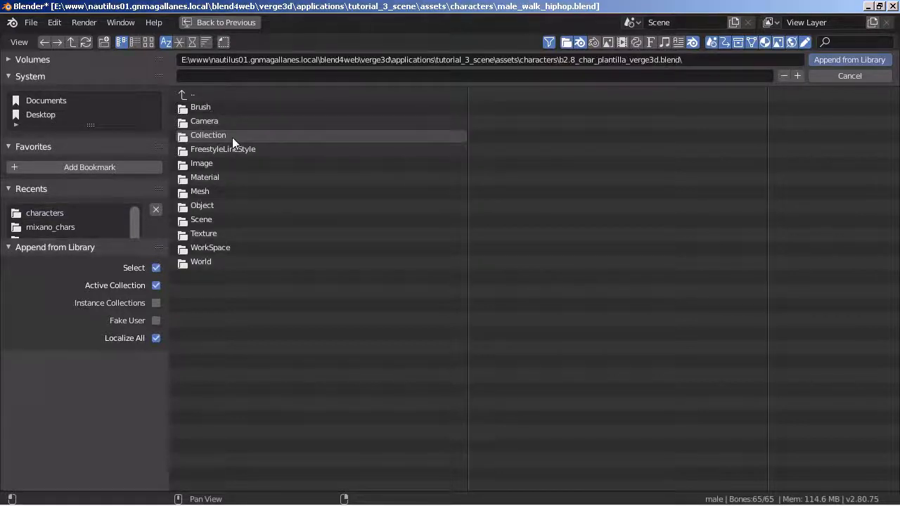
pyautogui.doubleClick(212, 205)
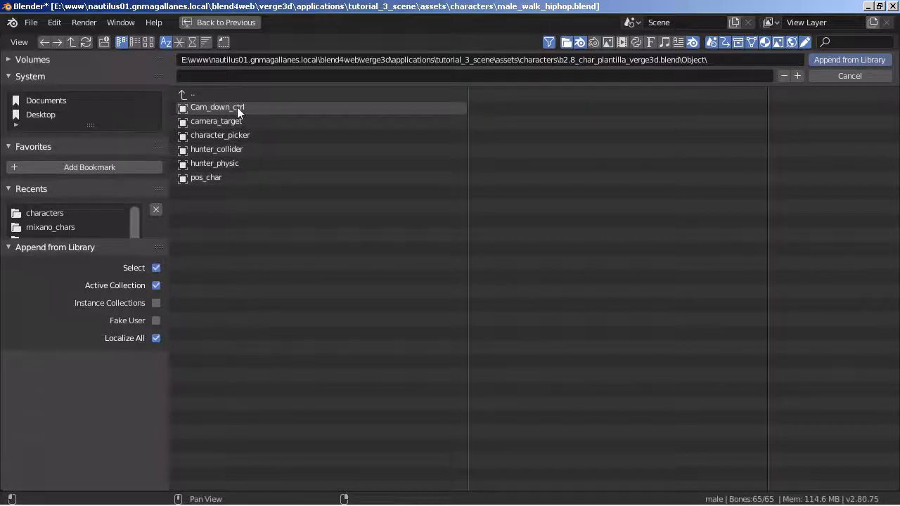
pyautogui.click(237, 106)
pyautogui.keyDown('shift'); pyautogui.click(218, 176); pyautogui.keyUp('shift')
pyautogui.keyDown('shift'); pyautogui.click(230, 163); pyautogui.keyUp('shift')
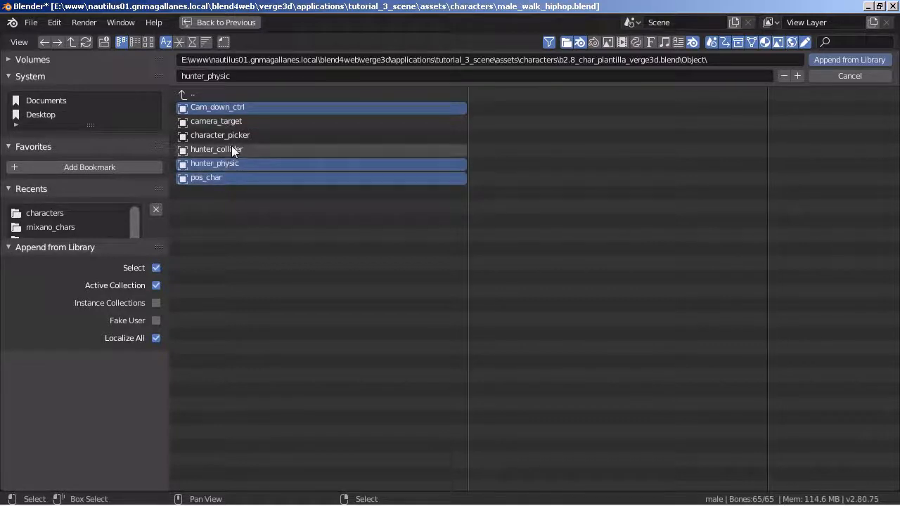
pyautogui.keyDown('shift'); pyautogui.click(232, 149); pyautogui.keyUp('shift')
pyautogui.keyDown('shift'); pyautogui.click(232, 135); pyautogui.keyUp('shift')
pyautogui.keyDown('shift'); pyautogui.click(233, 121); pyautogui.keyUp('shift')
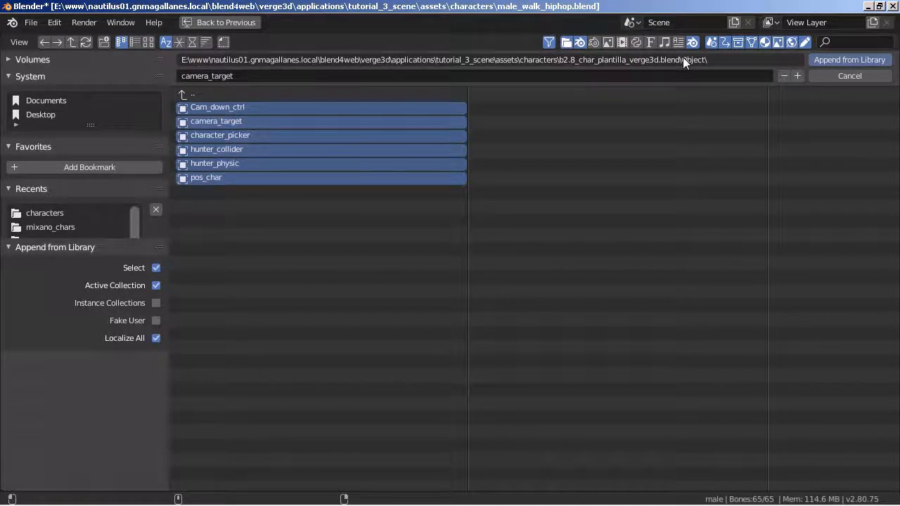
pyautogui.click(195, 94)
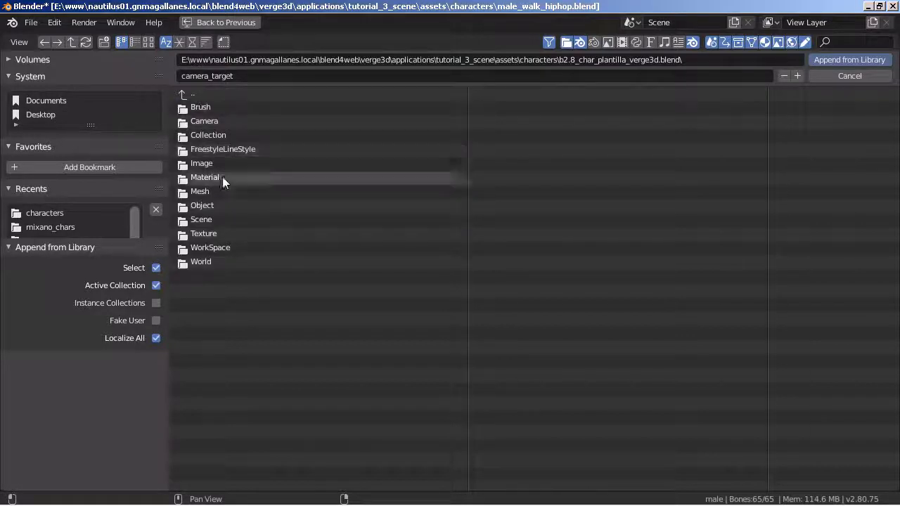
pyautogui.click(208, 209)
# Append Cam_down_ctrl, camera_target, character_picker, hunter_collider, hunter_physic and pos_char from the template file into the scene.
pyautogui.click(227, 108)
pyautogui.keyDown('shift'); pyautogui.click(225, 122); pyautogui.keyUp('shift')
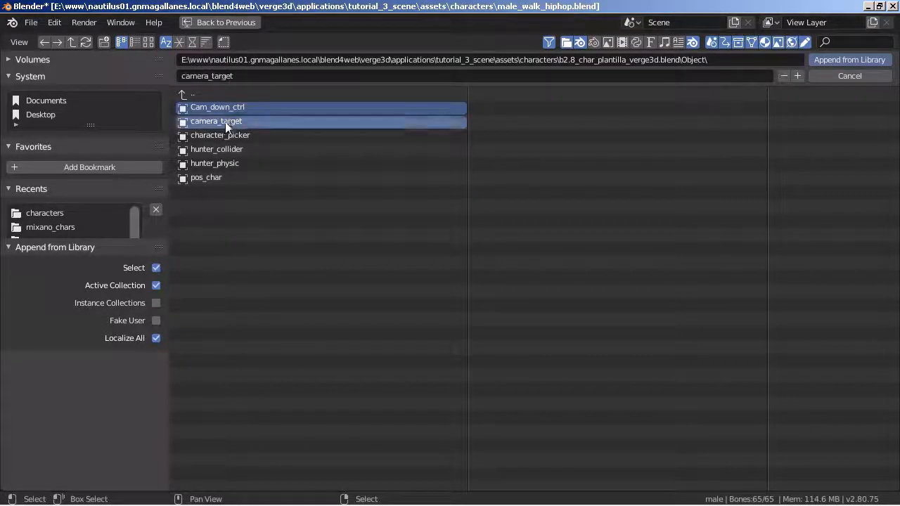
pyautogui.keyDown('shift'); pyautogui.click(224, 135); pyautogui.keyUp('shift')
pyautogui.keyDown('shift'); pyautogui.click(222, 149); pyautogui.keyUp('shift')
pyautogui.keyDown('shift'); pyautogui.click(218, 163); pyautogui.keyUp('shift')
pyautogui.keyDown('shift'); pyautogui.click(225, 177); pyautogui.keyUp('shift')
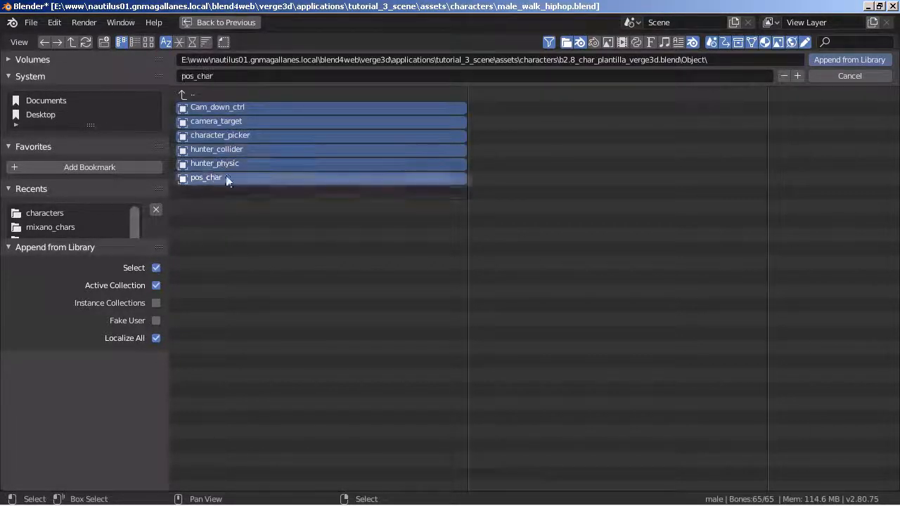
pyautogui.click(860, 59)
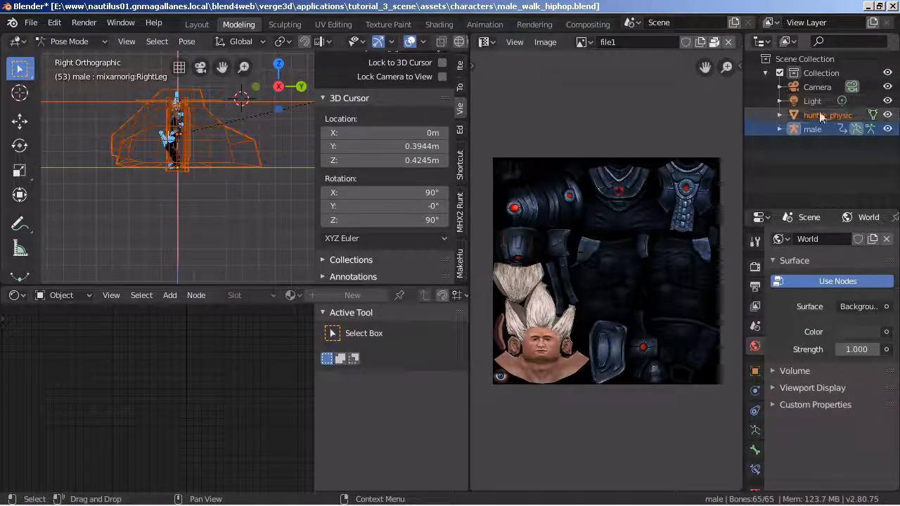
# Expand hunter_physic and hunter_collider in the Outliner and enlarge the area to show the whole appended hierarchy.
pyautogui.click(780, 116)
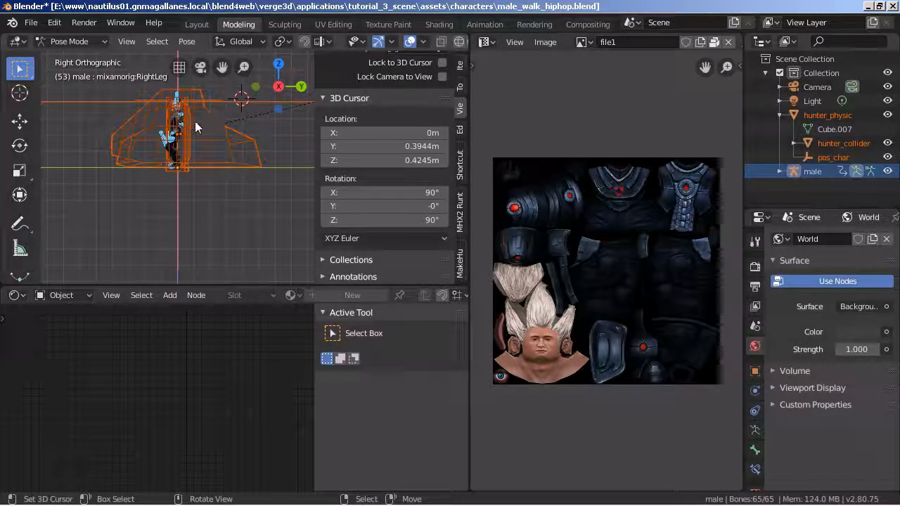
pyautogui.scroll(4, 203, 124)
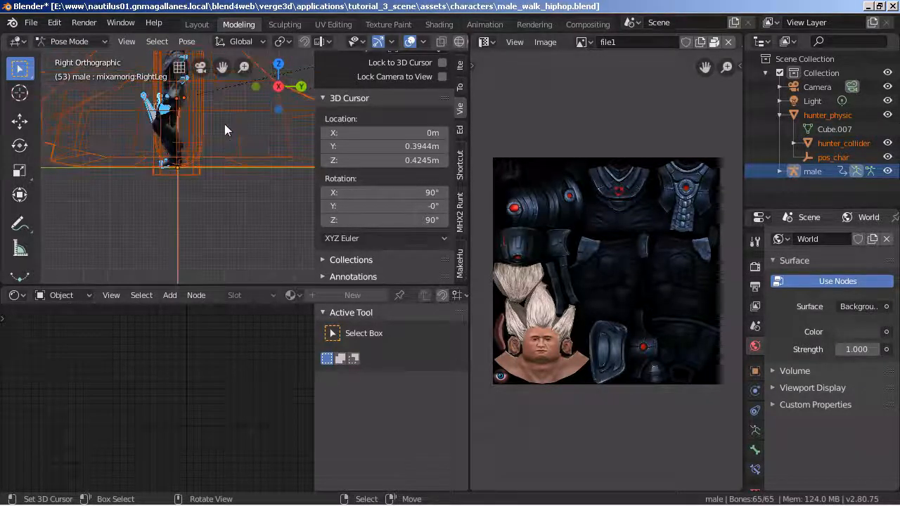
pyautogui.scroll(3, 220, 221)
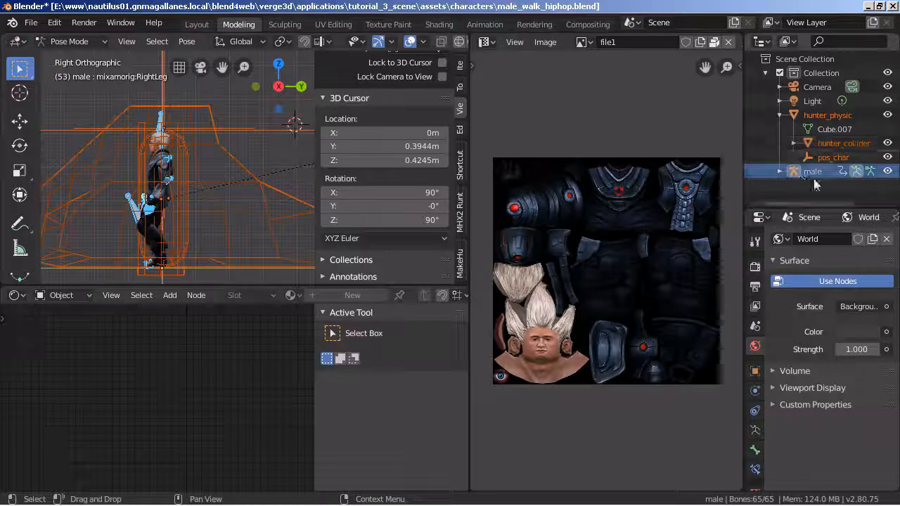
pyautogui.moveTo(839, 209); pyautogui.dragTo(841, 261)
pyautogui.click(793, 142)
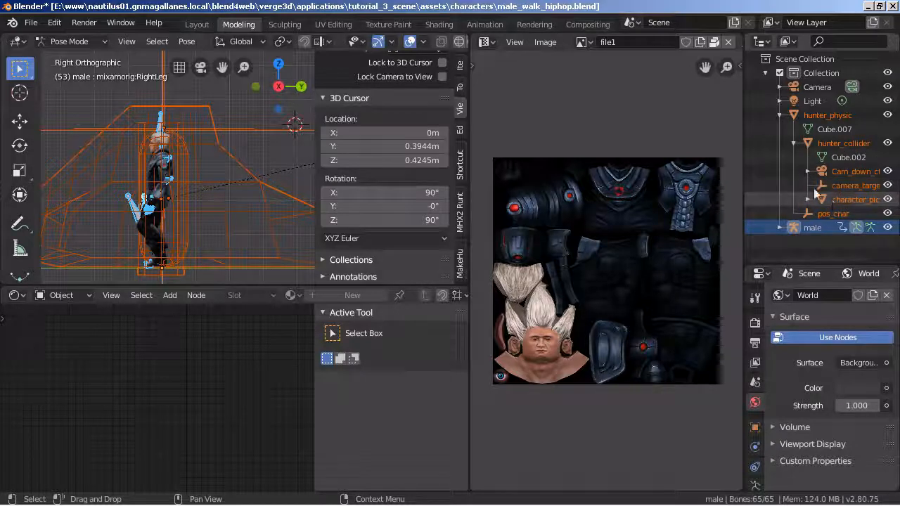
pyautogui.moveTo(742, 115); pyautogui.dragTo(680, 124)
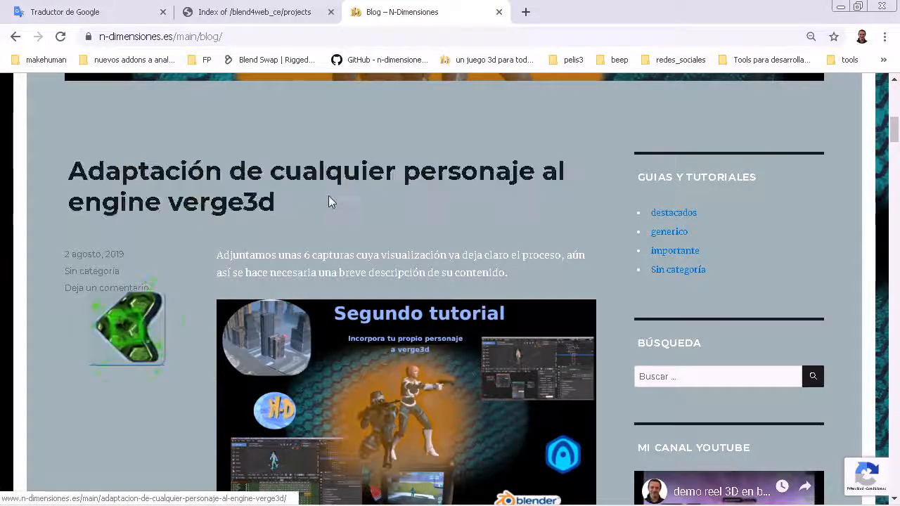
# Open the full blog article on adapting a character to Verge3D in the browser and review its append and character height sections.
pyautogui.scroll(-14, 407, 255)
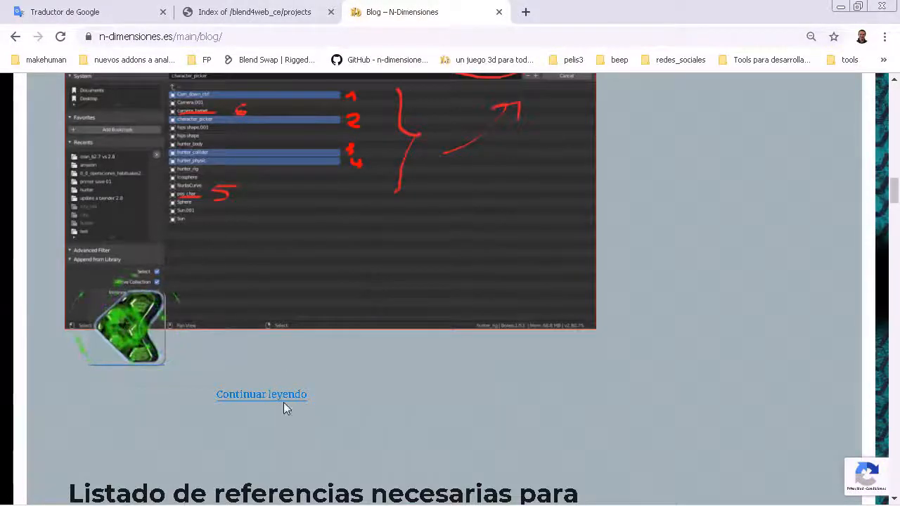
pyautogui.click(284, 392)
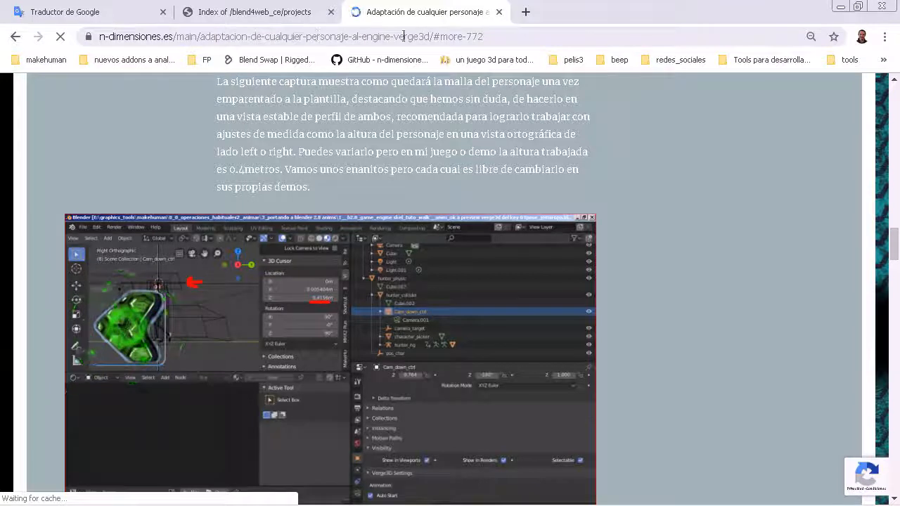
pyautogui.scroll(3, 635, 228)
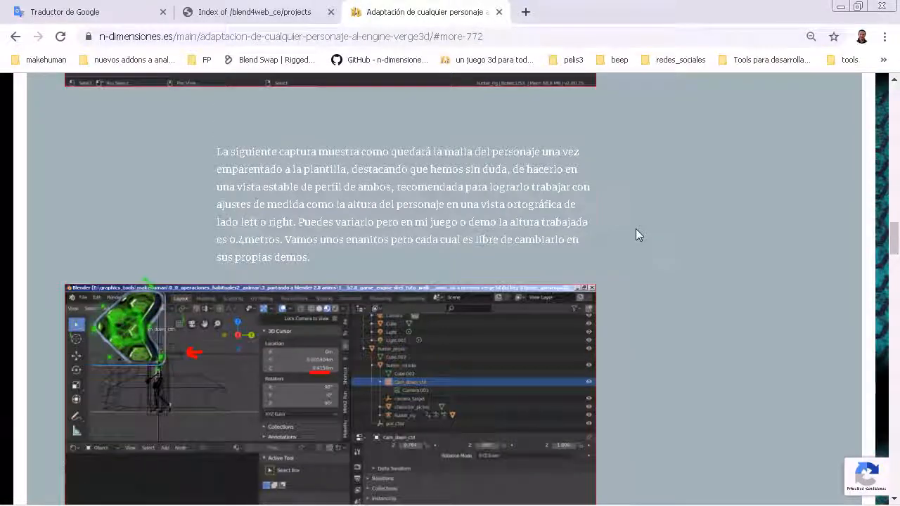
pyautogui.scroll(-9, 532, 255)
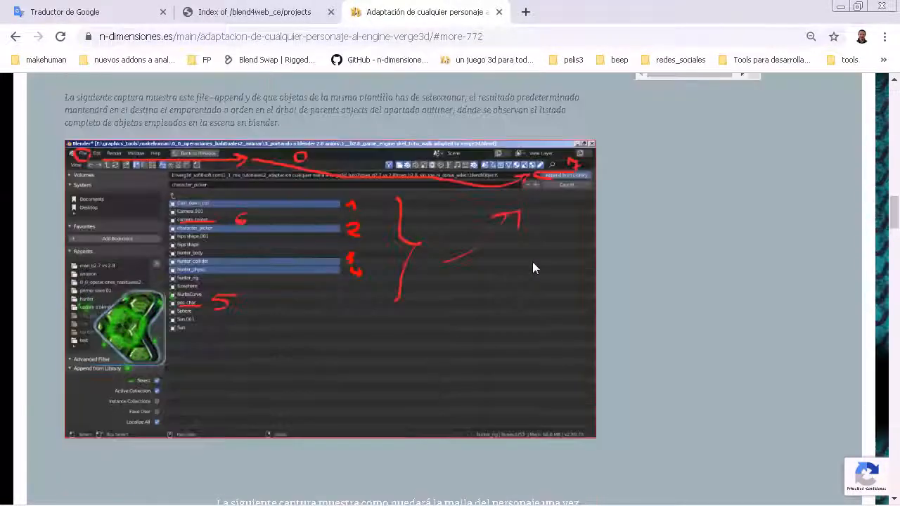
pyautogui.scroll(4, 532, 261)
pyautogui.scroll(1, 529, 264)
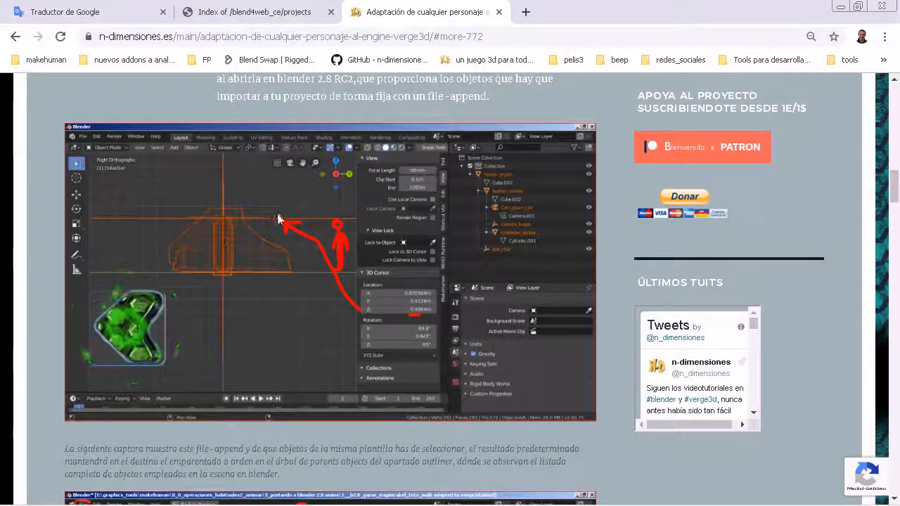
pyautogui.scroll(-4, 518, 214)
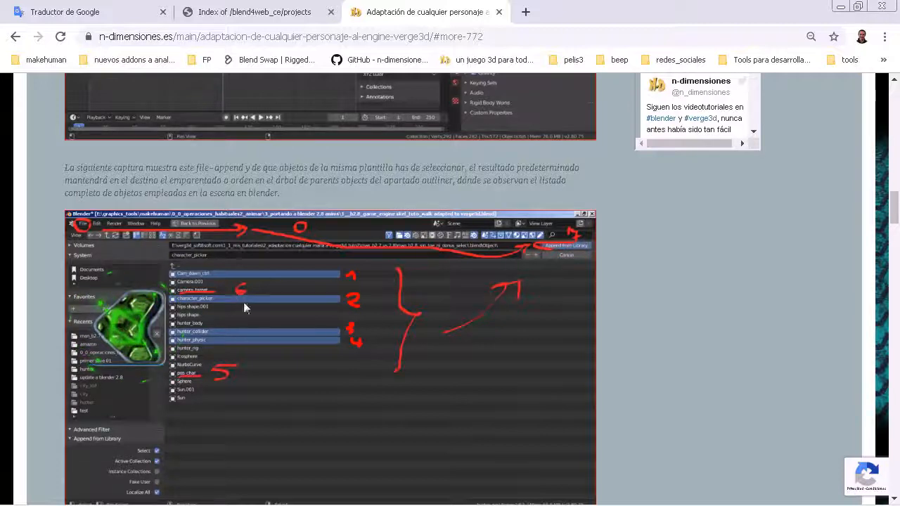
pyautogui.scroll(-5, 545, 331)
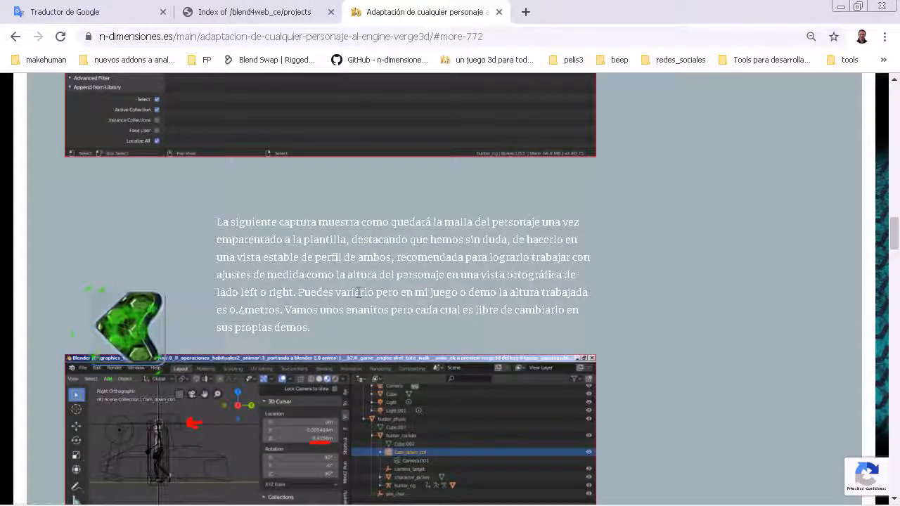
pyautogui.scroll(-3, 359, 291)
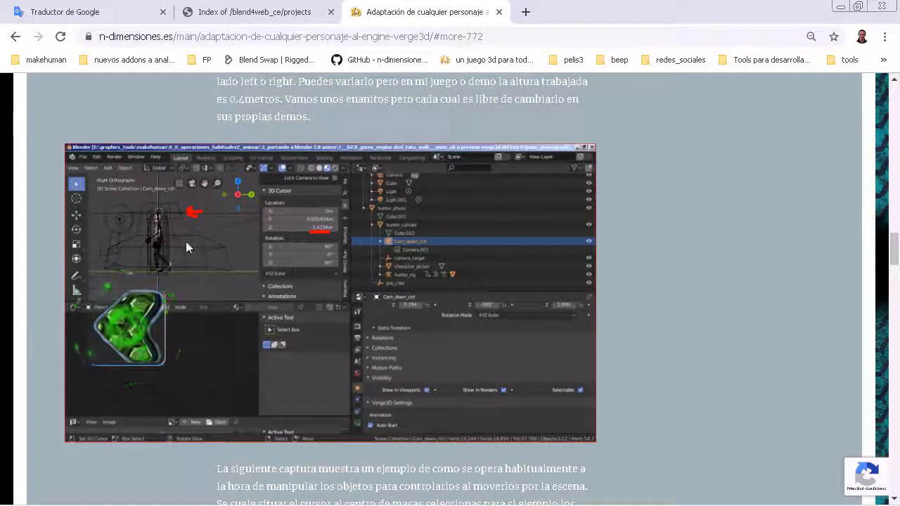
pyautogui.scroll(-4, 441, 291)
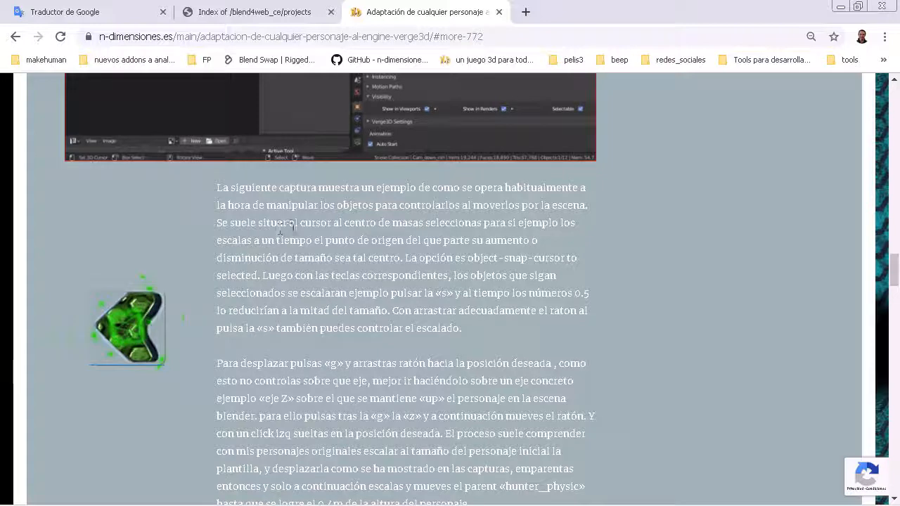
# Read the article's instructions on snapping the cursor, scaling, and parenting the skeleton to hunter_collider, and return to Blender.
pyautogui.scroll(-4, 450, 239)
pyautogui.scroll(-2, 429, 251)
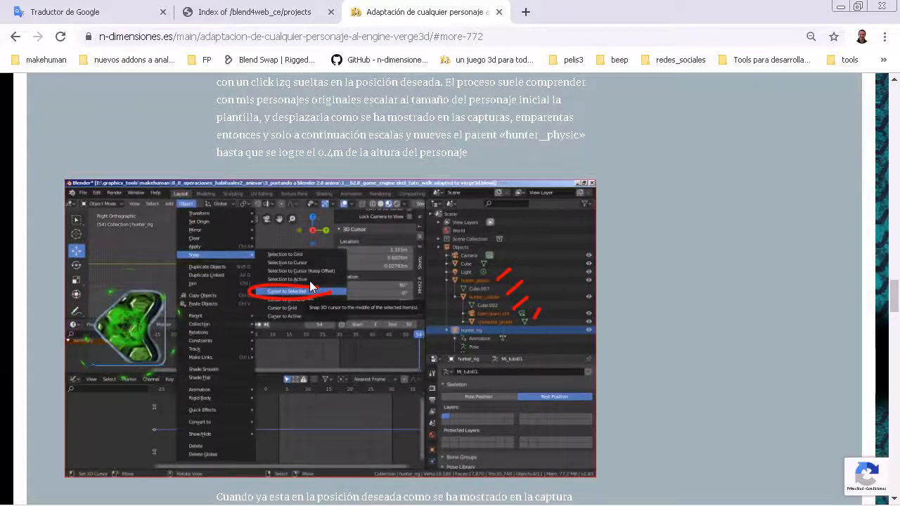
pyautogui.scroll(2, 303, 282)
pyautogui.scroll(-2, 331, 302)
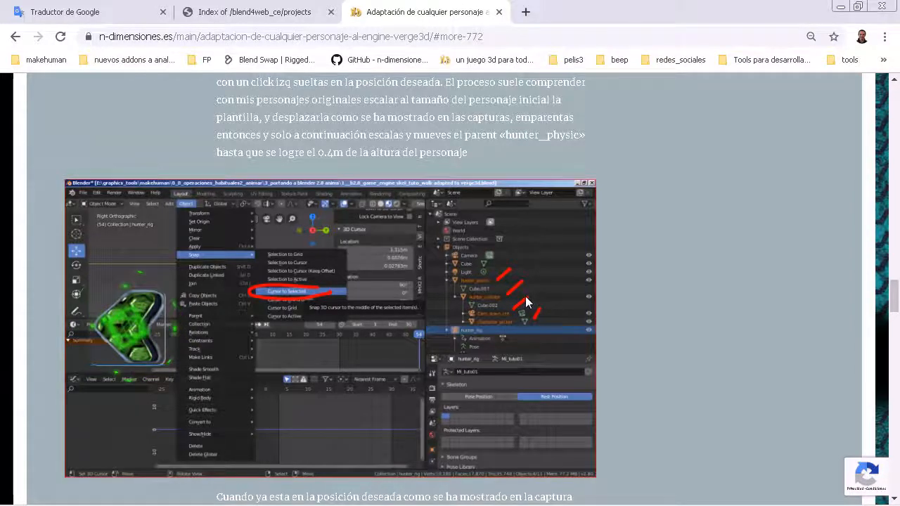
pyautogui.scroll(-4, 526, 296)
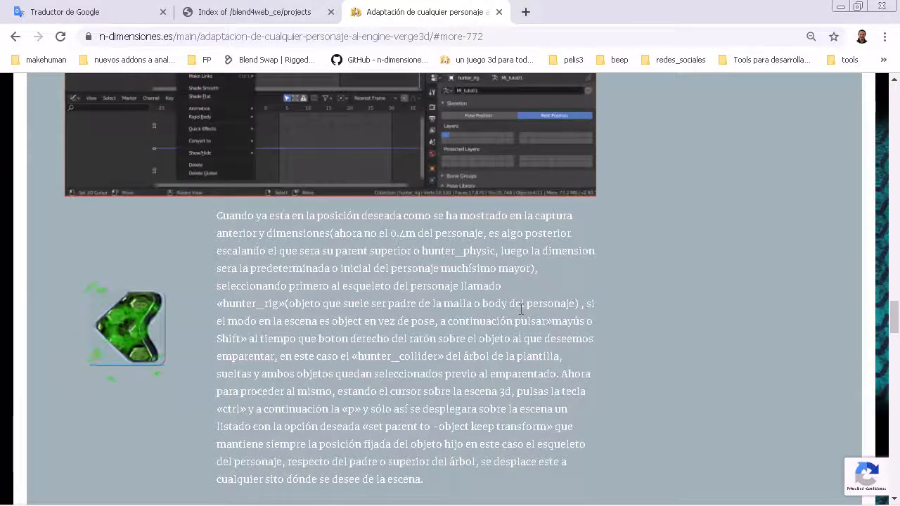
pyautogui.scroll(-5, 521, 309)
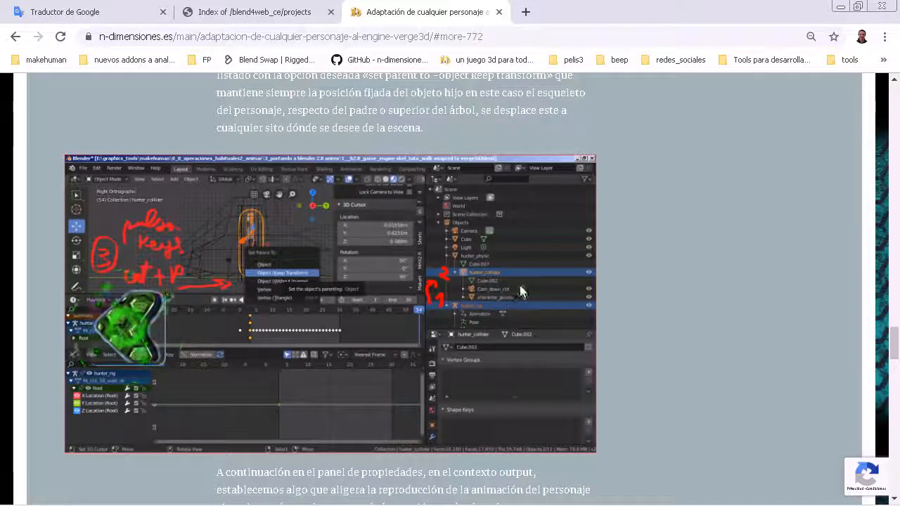
pyautogui.scroll(1, 509, 305)
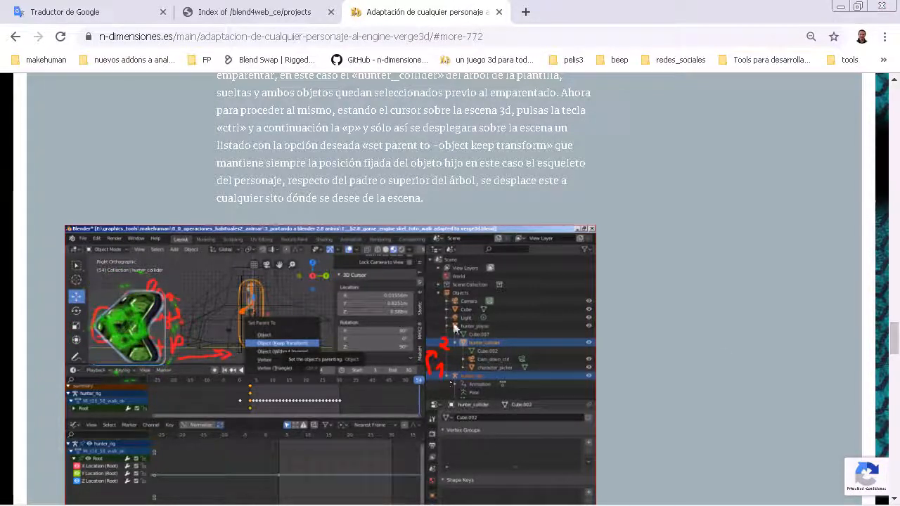
pyautogui.click(840, 5)
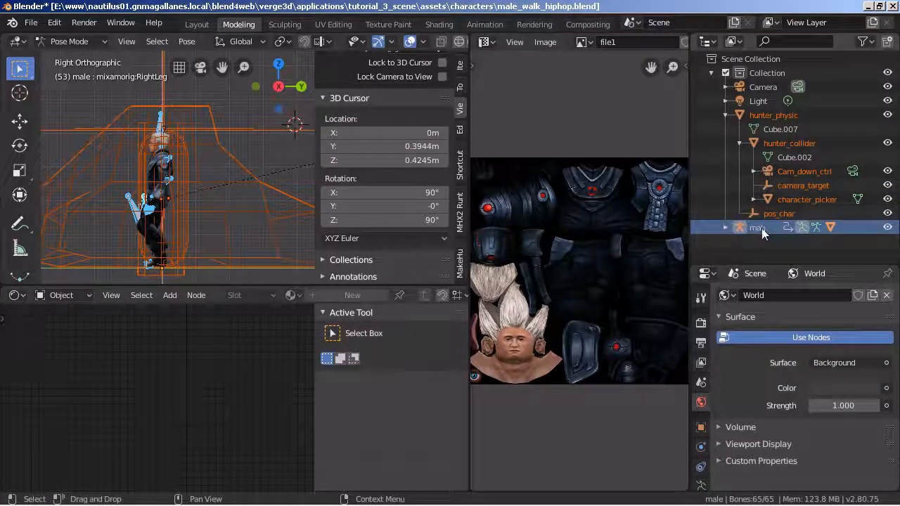
# Try to select hunter_collider together with the male armature and switch the armature to Object Mode.
pyautogui.click(809, 143)
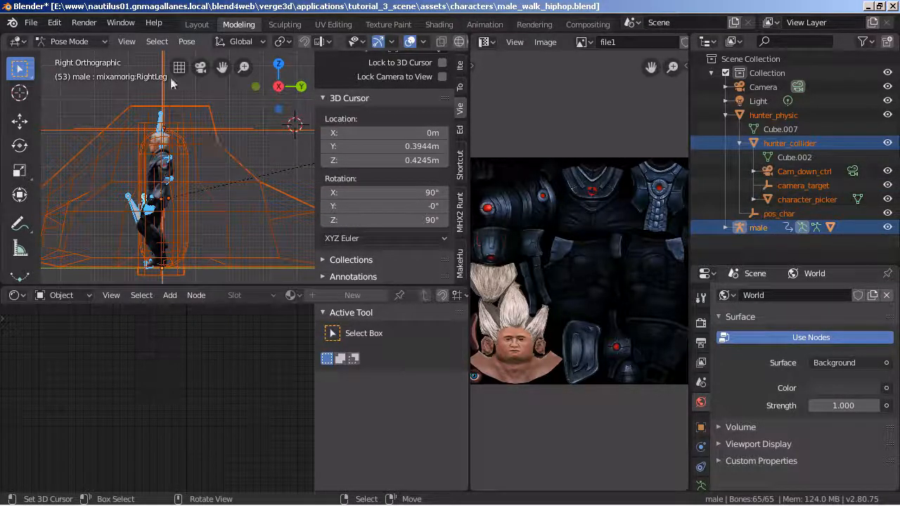
pyautogui.click(773, 230)
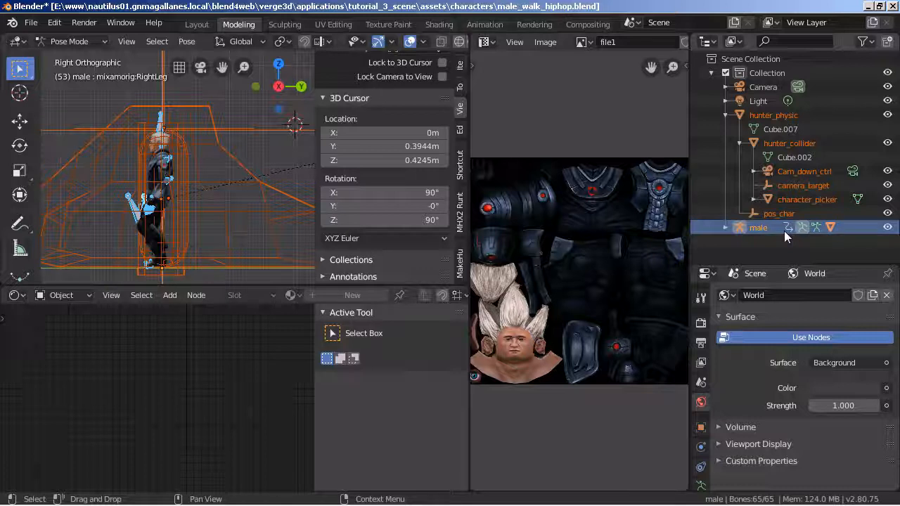
pyautogui.click(70, 41)
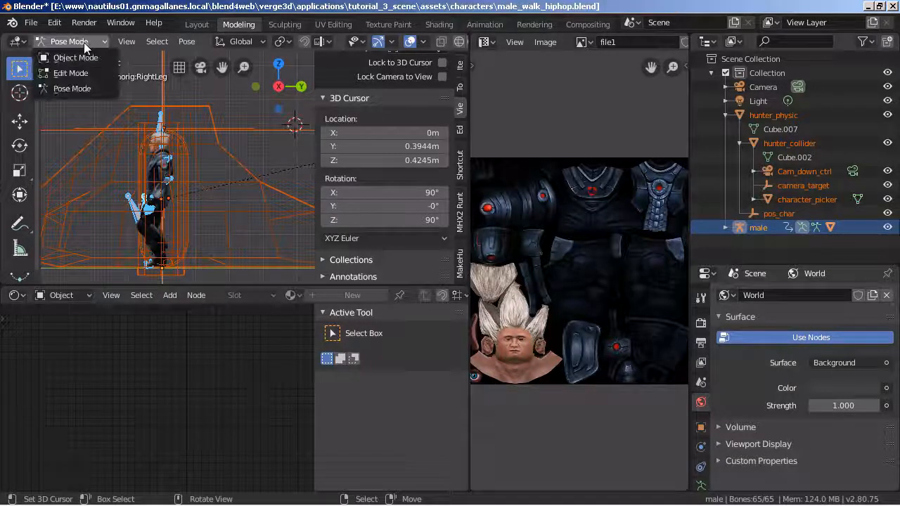
pyautogui.click(81, 58)
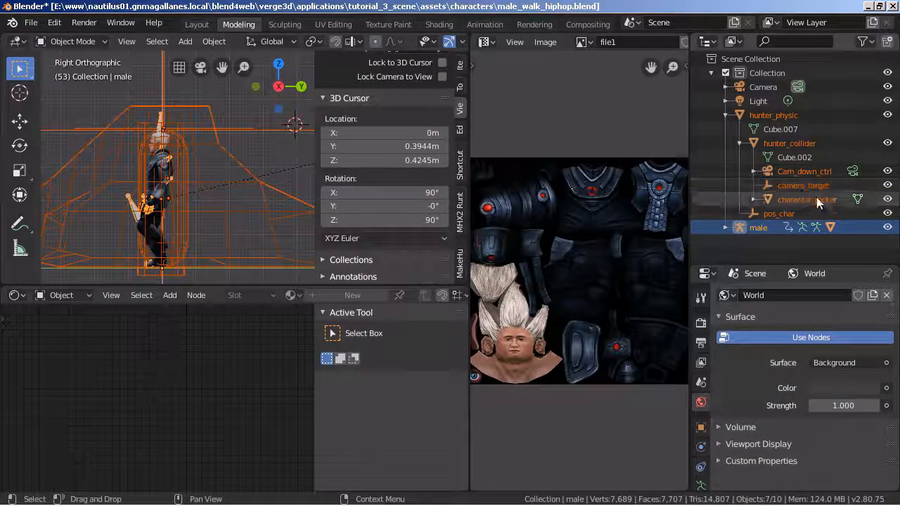
# Parent the male armature to hunter_collider using Object (Keep Transform).
pyautogui.click(754, 227)
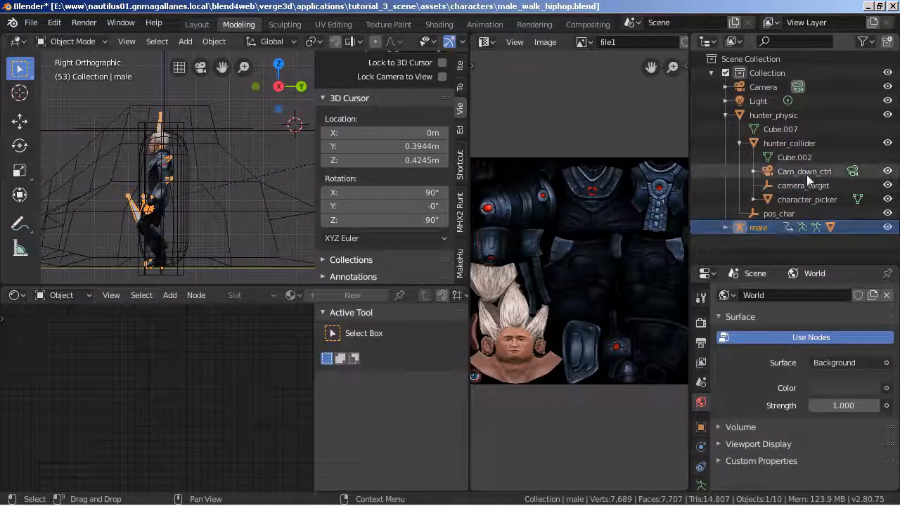
pyautogui.keyDown('ctrl'); pyautogui.click(791, 143); pyautogui.keyUp('ctrl')
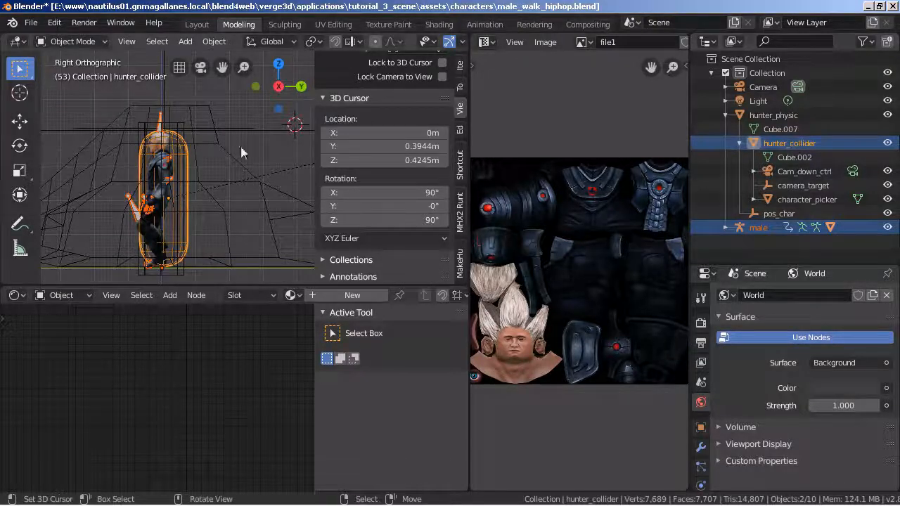
pyautogui.scroll(3, 192, 164)
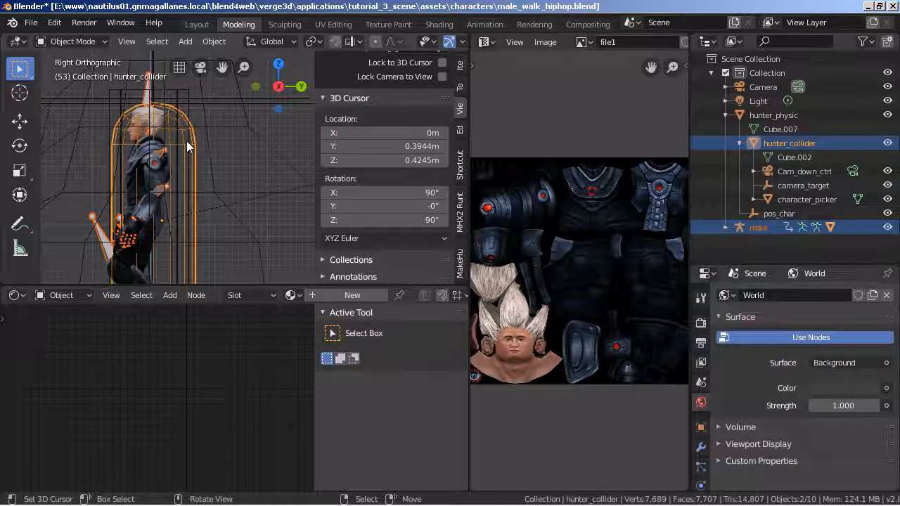
pyautogui.click(792, 143)
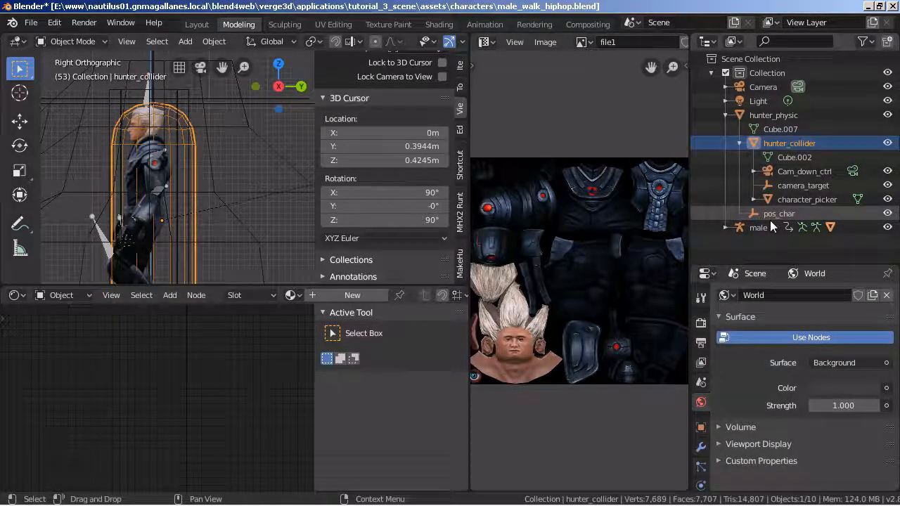
pyautogui.click(753, 227)
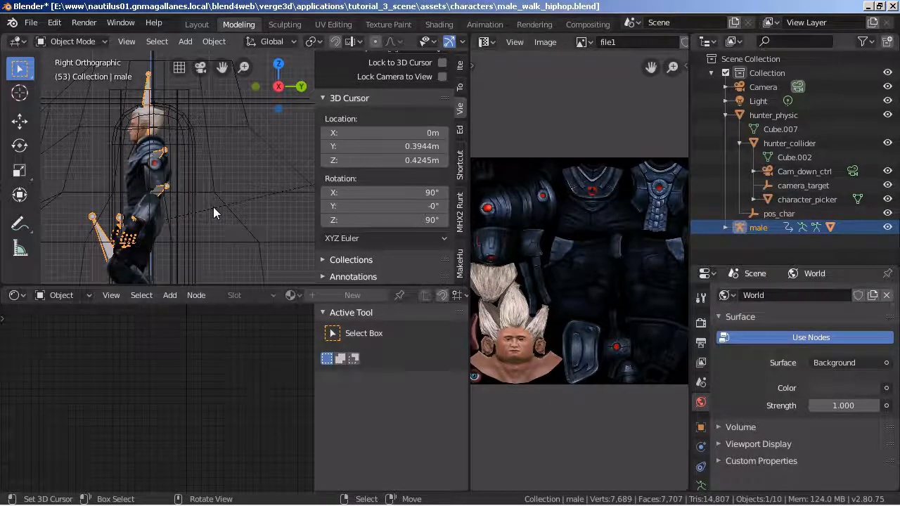
pyautogui.keyDown('ctrl'); pyautogui.click(810, 144); pyautogui.keyUp('ctrl')
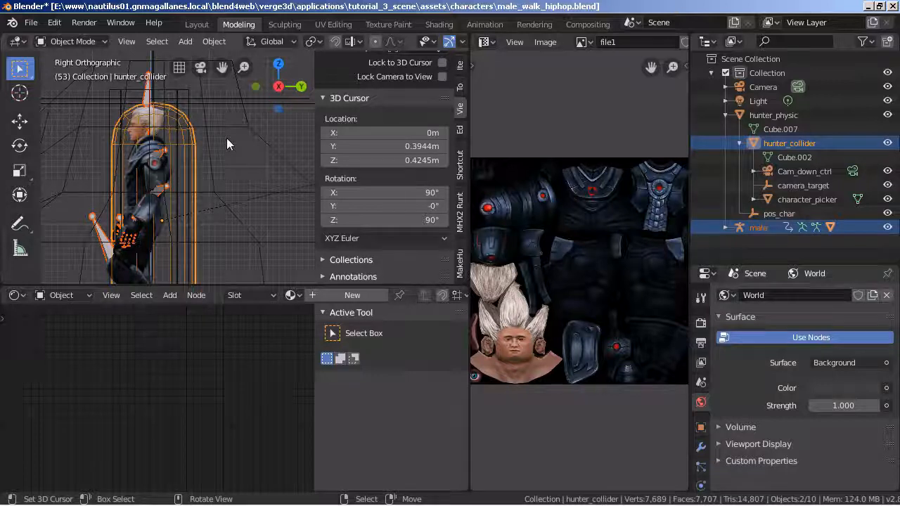
pyautogui.hotkey('ctrl', 'p')
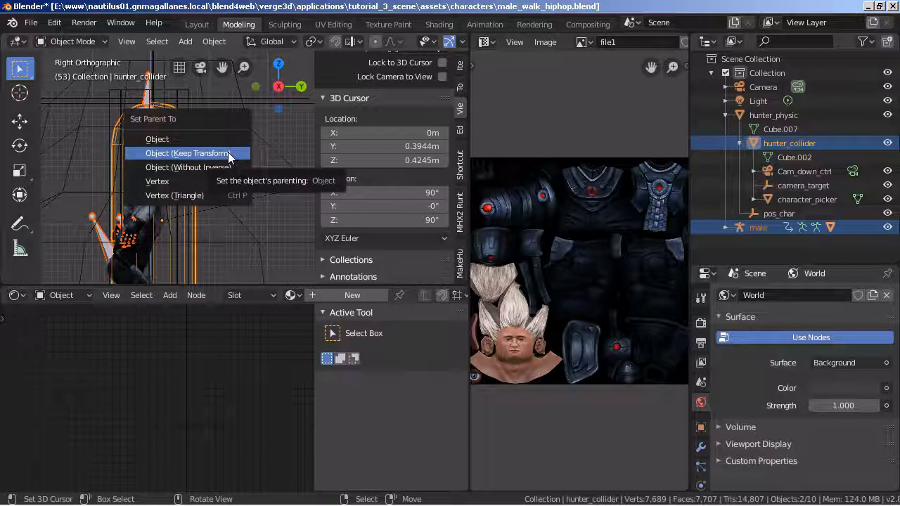
pyautogui.click(229, 153)
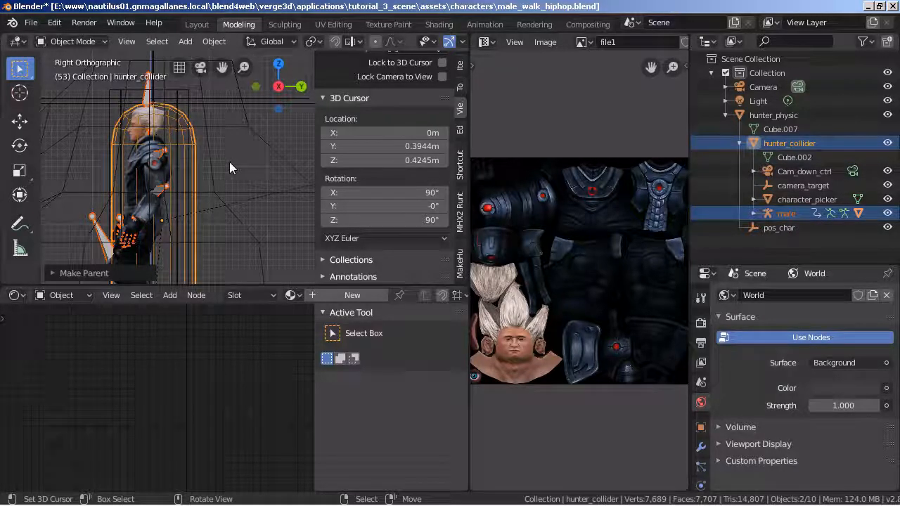
# Switch to the browser and read the article's section on the output frame rate for the character animation.
pyautogui.moveTo(495, 499)
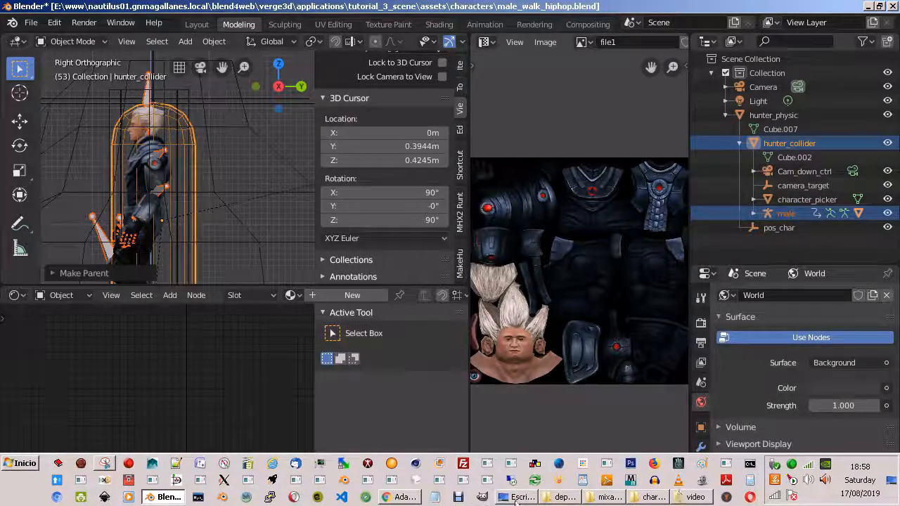
pyautogui.click(400, 497)
pyautogui.scroll(-5, 527, 352)
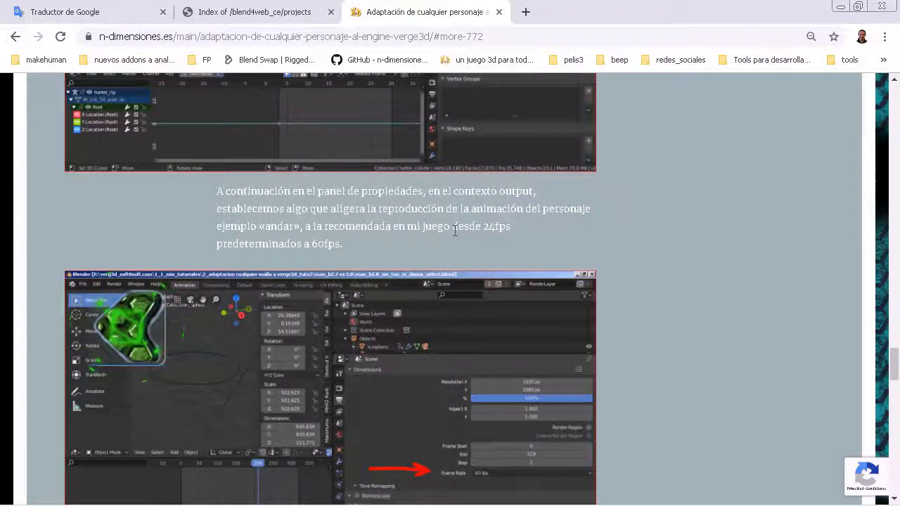
pyautogui.scroll(-1, 312, 240)
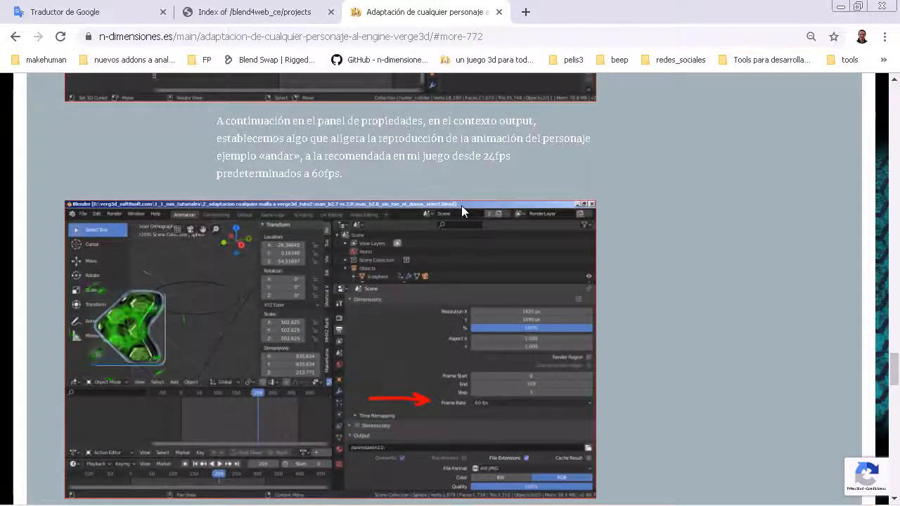
# Read the article's final section on the Verge3D glTF export, examine the marked options in its enlarged screenshot, and return to Blender.
pyautogui.scroll(-6, 464, 213)
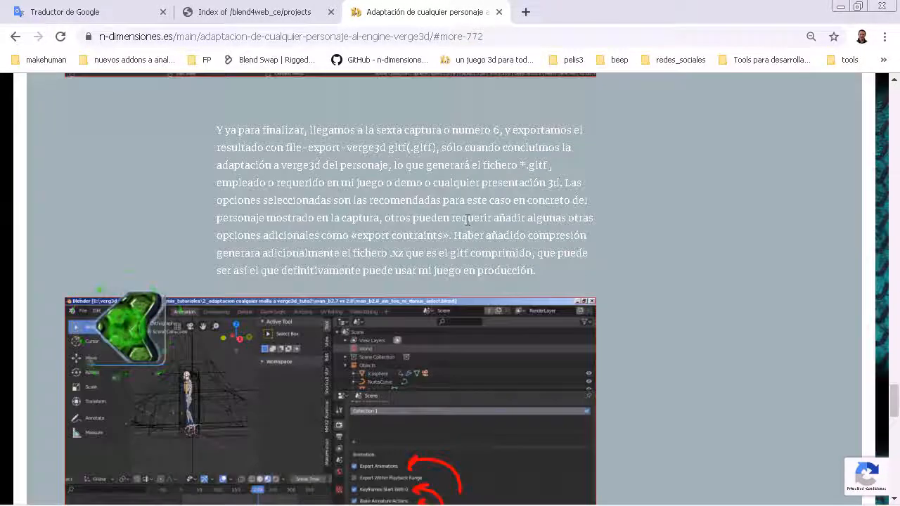
pyautogui.scroll(-3, 482, 236)
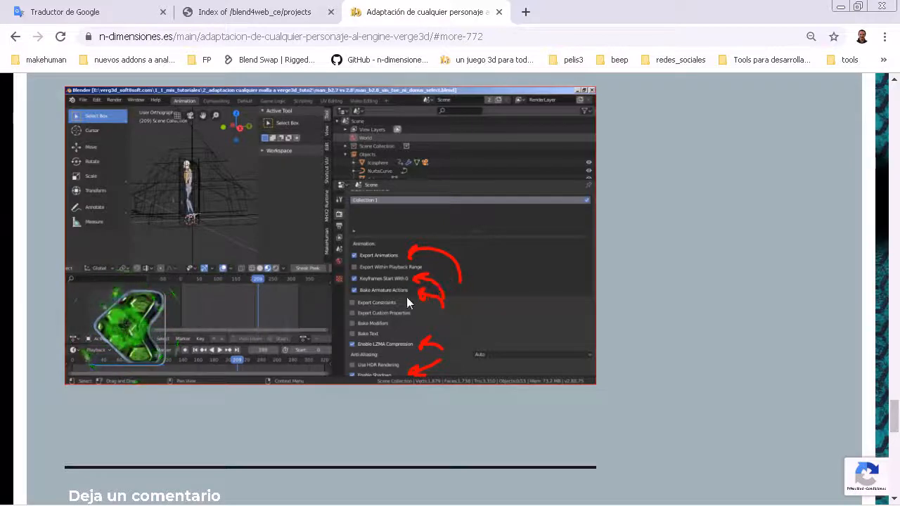
pyautogui.scroll(2, 408, 303)
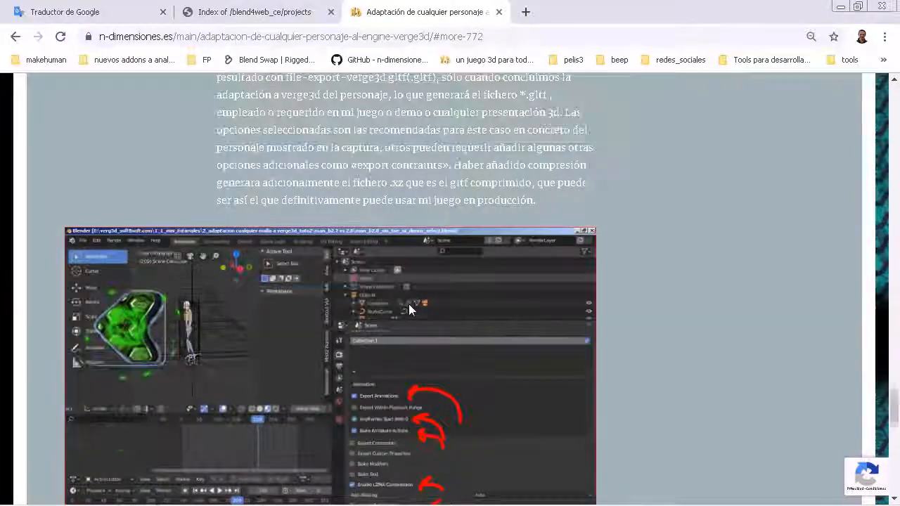
pyautogui.scroll(-1, 408, 304)
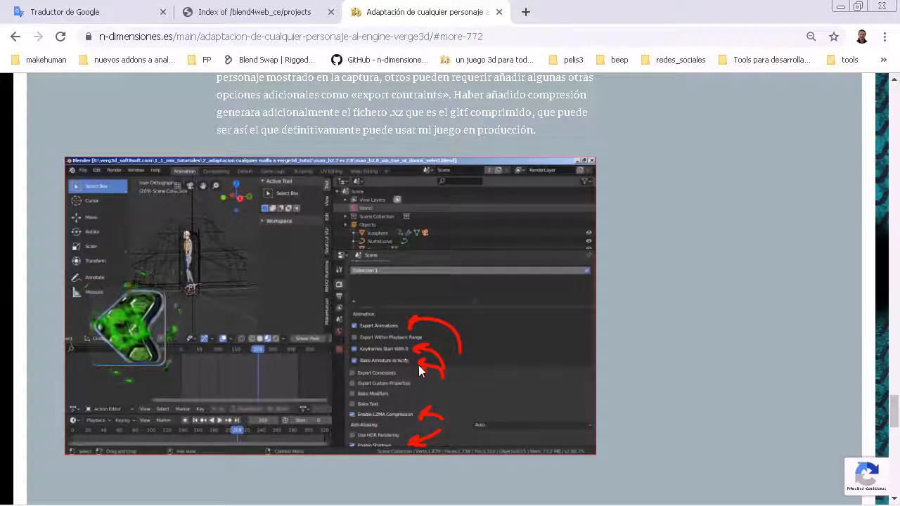
pyautogui.keyDown('ctrl'); pyautogui.scroll(1, 435, 373); pyautogui.keyUp('ctrl')
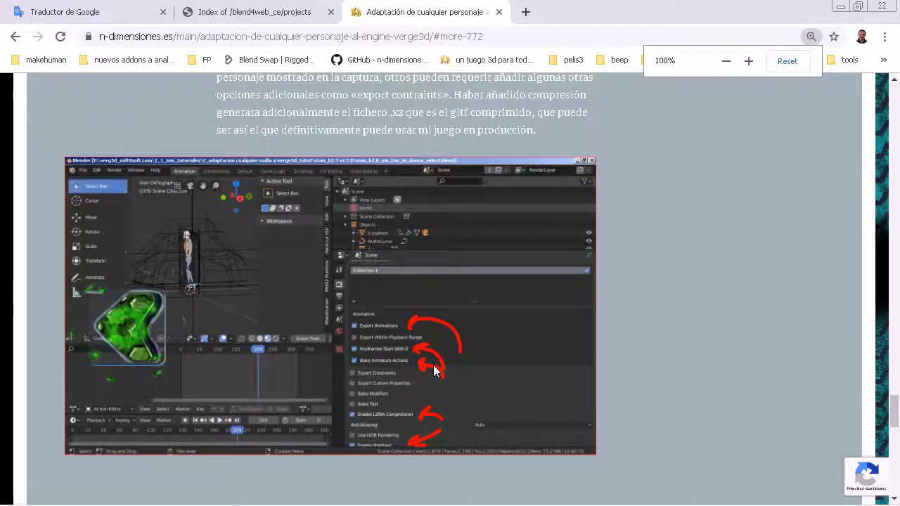
pyautogui.keyDown('ctrl'); pyautogui.scroll(1, 433, 371); pyautogui.keyUp('ctrl')
pyautogui.keyDown('ctrl'); pyautogui.scroll(1, 433, 366); pyautogui.keyUp('ctrl')
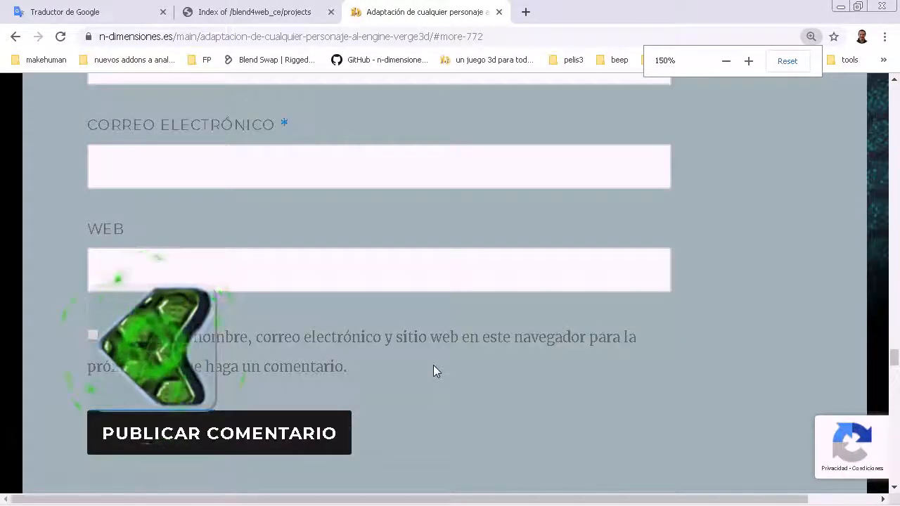
pyautogui.scroll(-6, 433, 365)
pyautogui.scroll(-10, 454, 324)
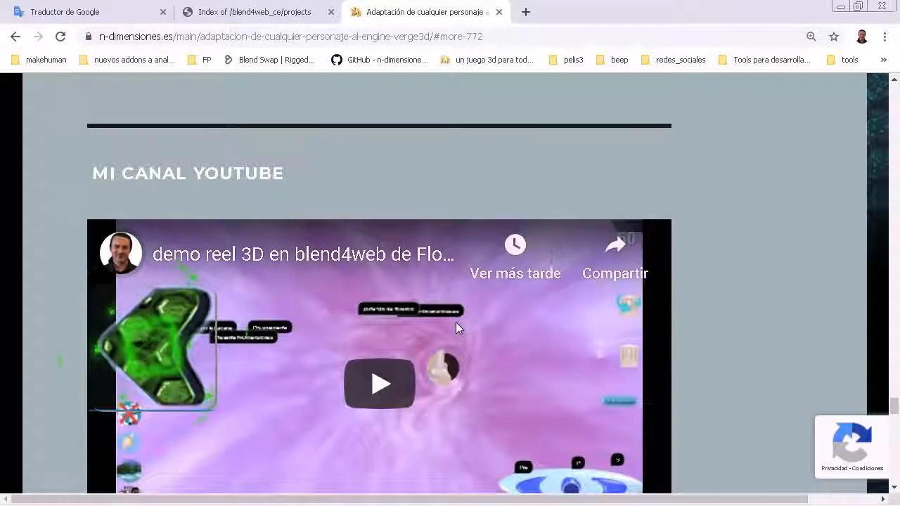
pyautogui.scroll(-7, 457, 323)
pyautogui.scroll(9, 459, 322)
pyautogui.scroll(10, 504, 267)
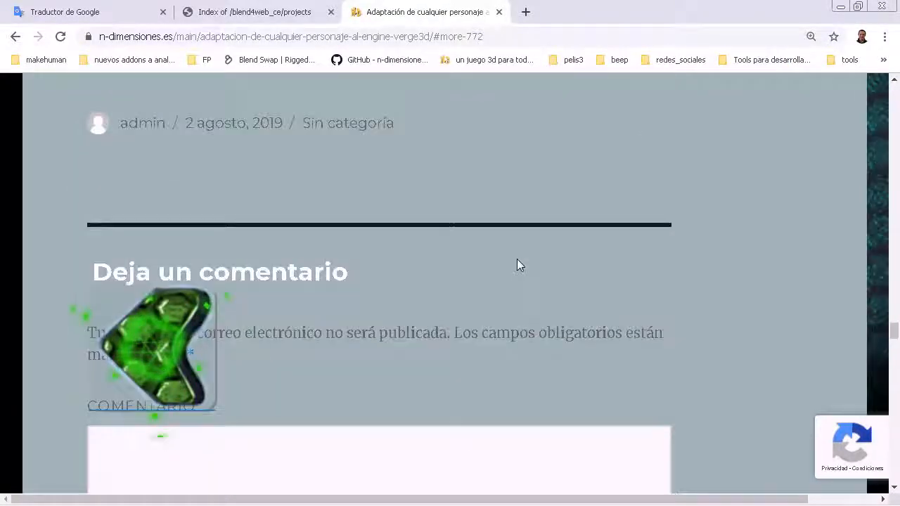
pyautogui.scroll(-2, 534, 320)
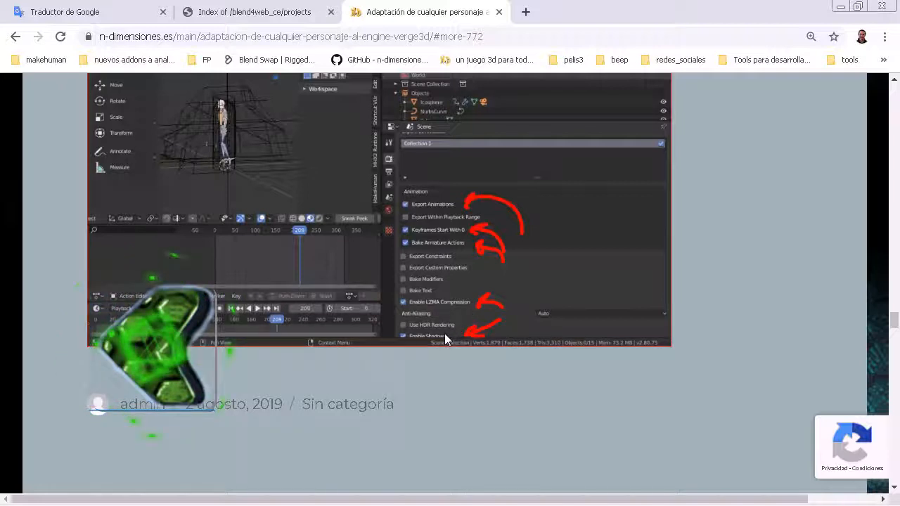
pyautogui.click(839, 9)
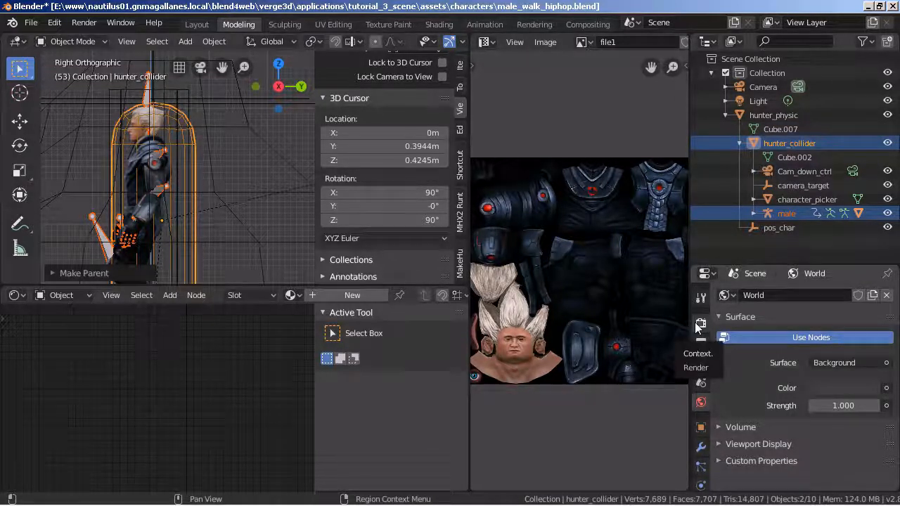
# Display the scene's render properties, check the recommended export options in the article again, and return to Blender.
pyautogui.click(700, 323)
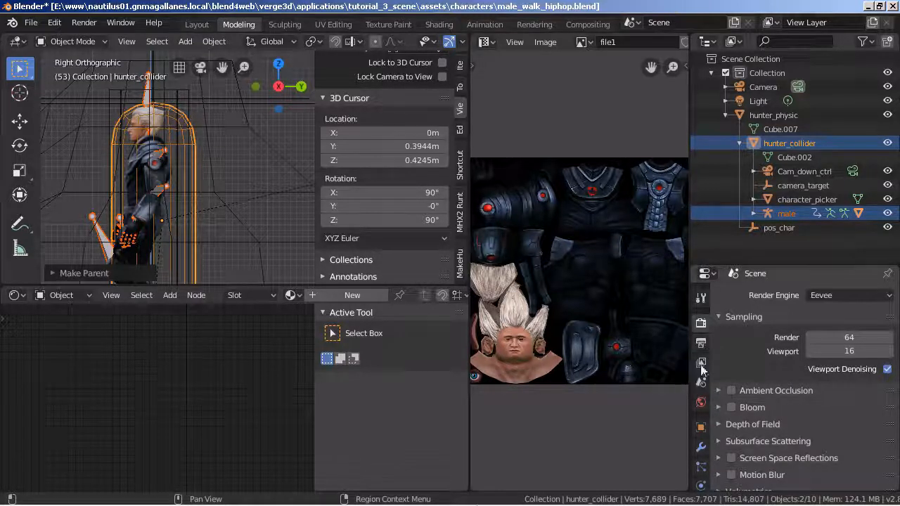
pyautogui.click(404, 498)
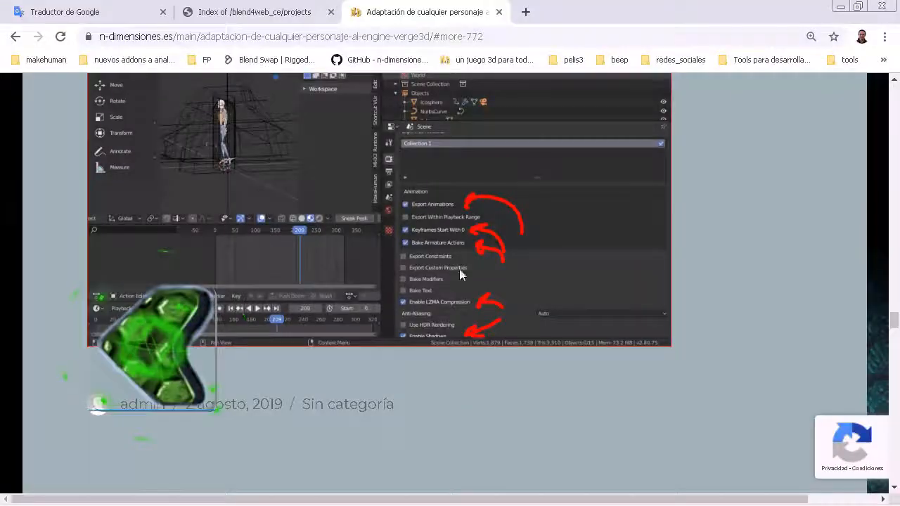
pyautogui.moveTo(424, 502)
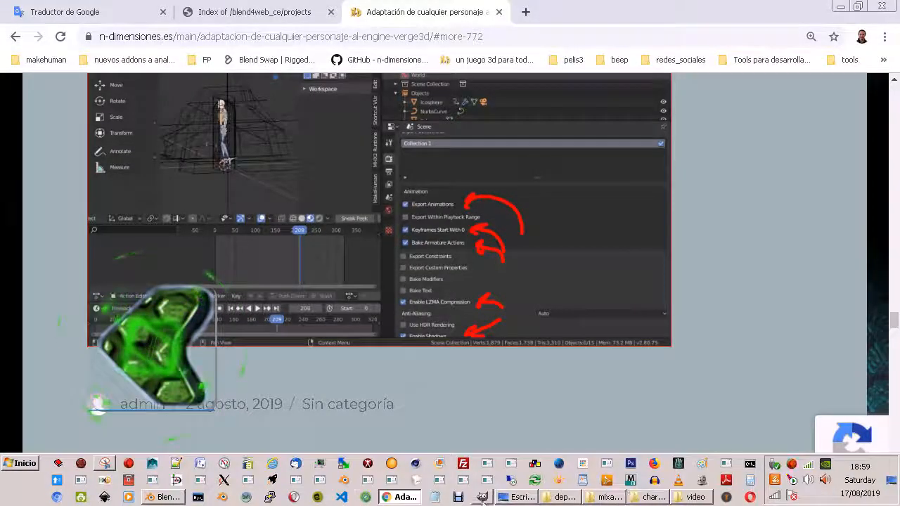
pyautogui.click(163, 496)
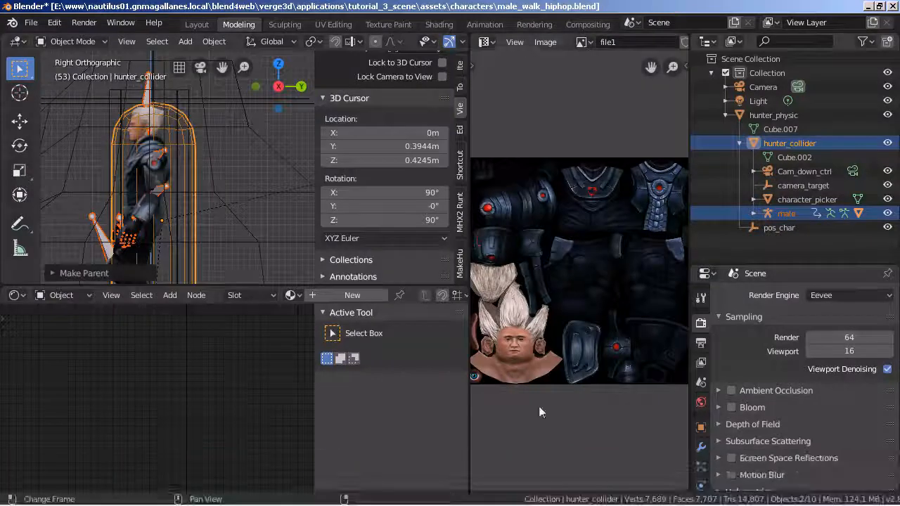
# Enable Bake Armature Actions in the animation options of the scene's Verge3D Settings.
pyautogui.scroll(-4, 841, 383)
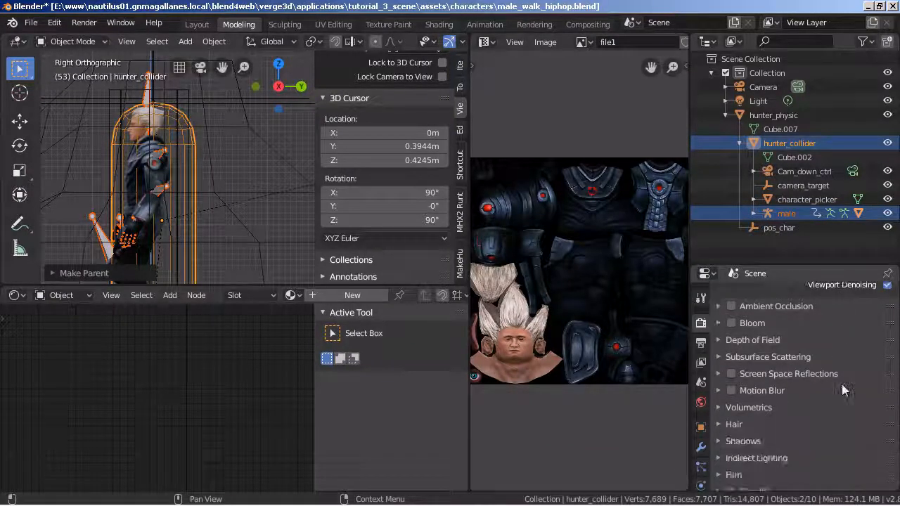
pyautogui.scroll(-2, 840, 387)
pyautogui.scroll(6, 829, 383)
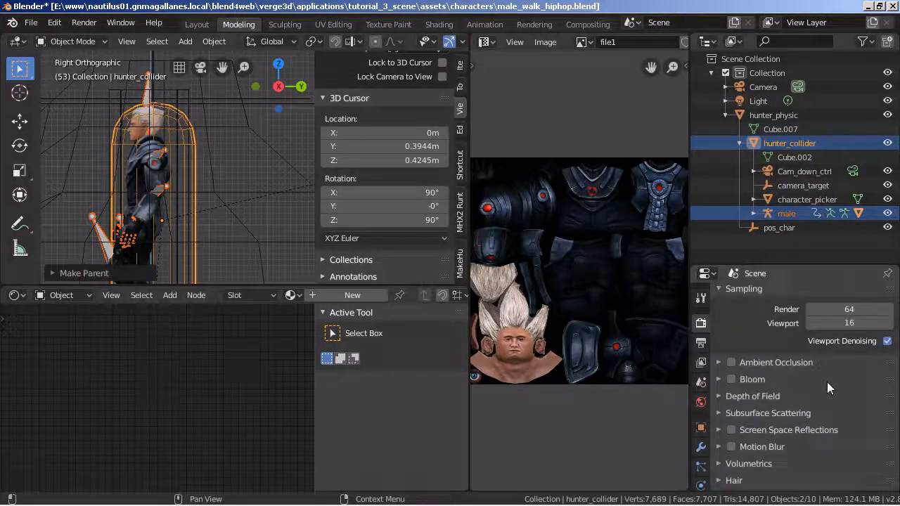
pyautogui.scroll(-3, 814, 395)
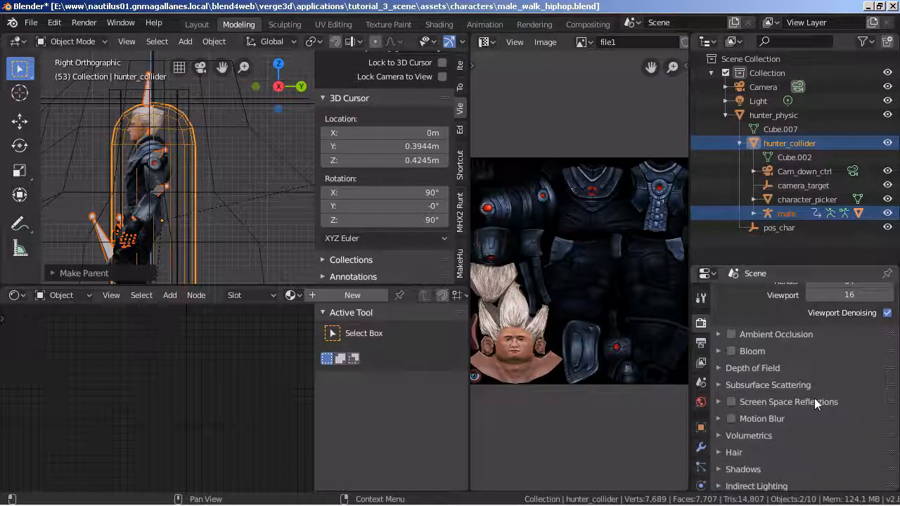
pyautogui.scroll(-4, 814, 403)
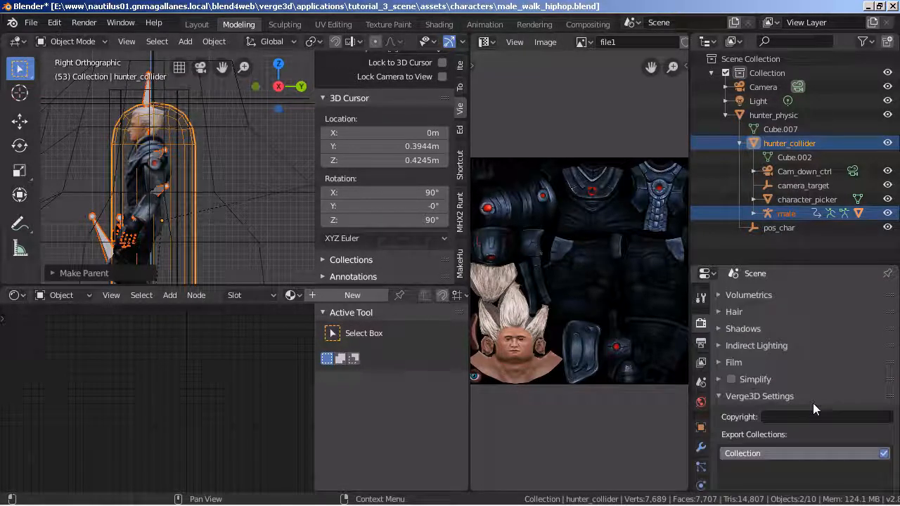
pyautogui.scroll(-2, 808, 404)
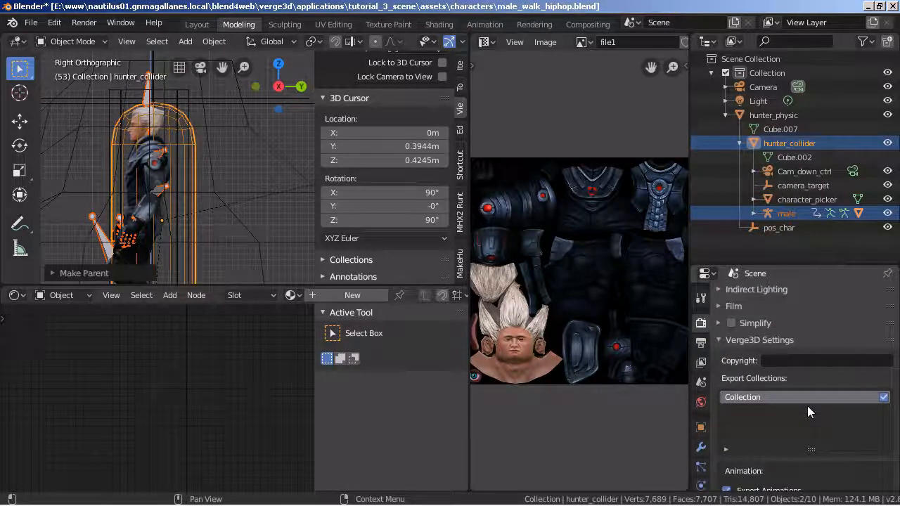
pyautogui.scroll(-5, 846, 418)
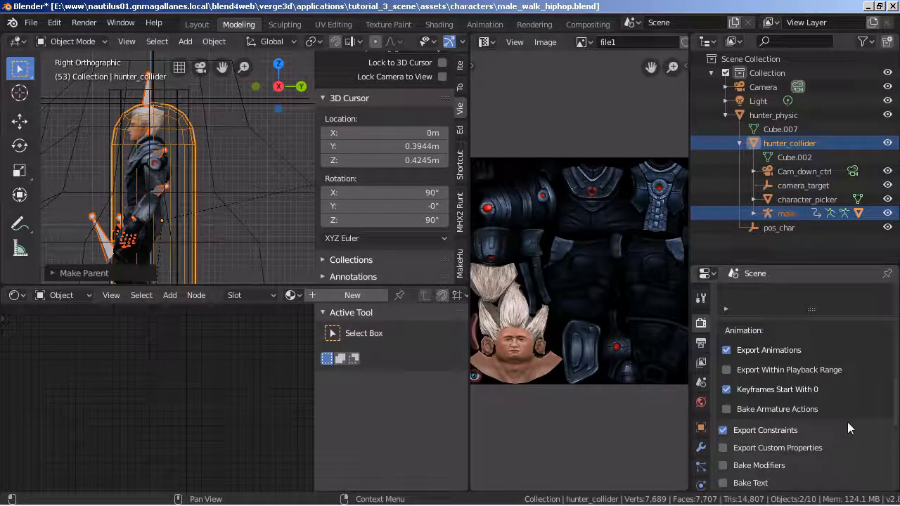
pyautogui.scroll(-1, 766, 351)
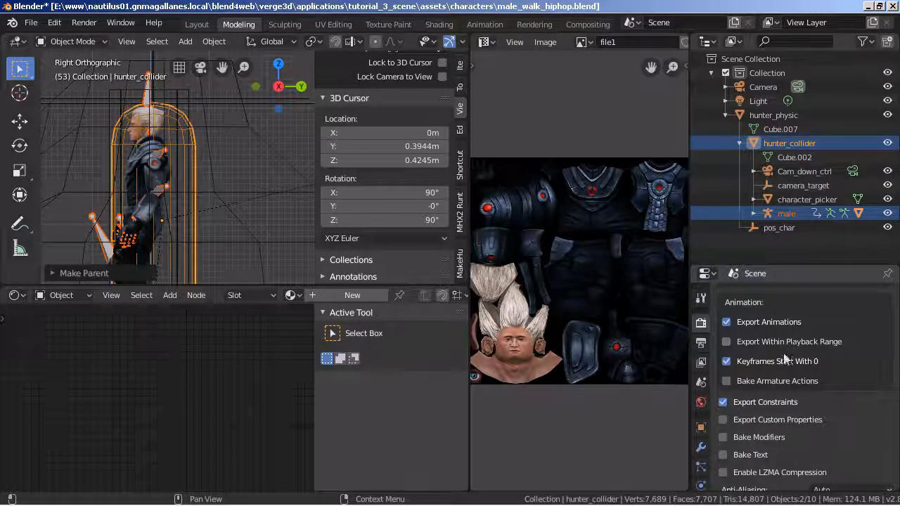
pyautogui.click(727, 381)
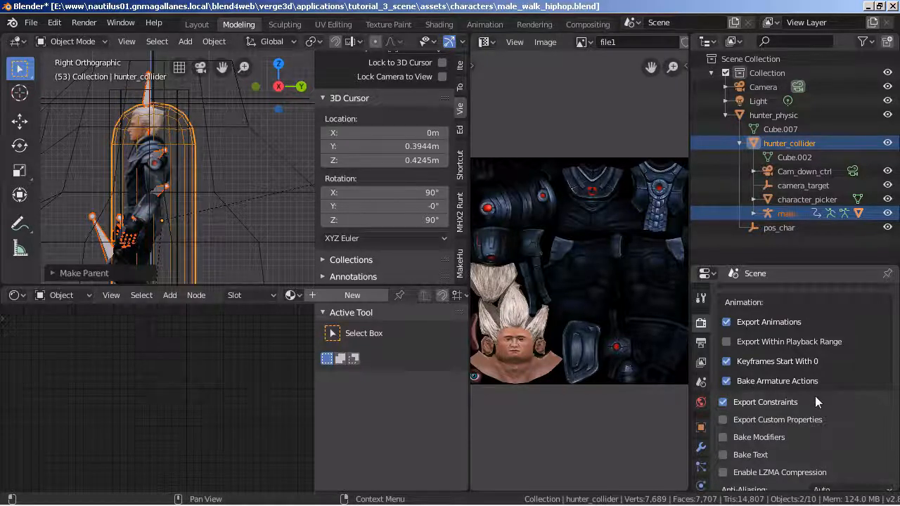
# Enable LZMA Compression in the Verge3D Settings and check the remaining export options.
pyautogui.scroll(-3, 817, 399)
pyautogui.click(724, 388)
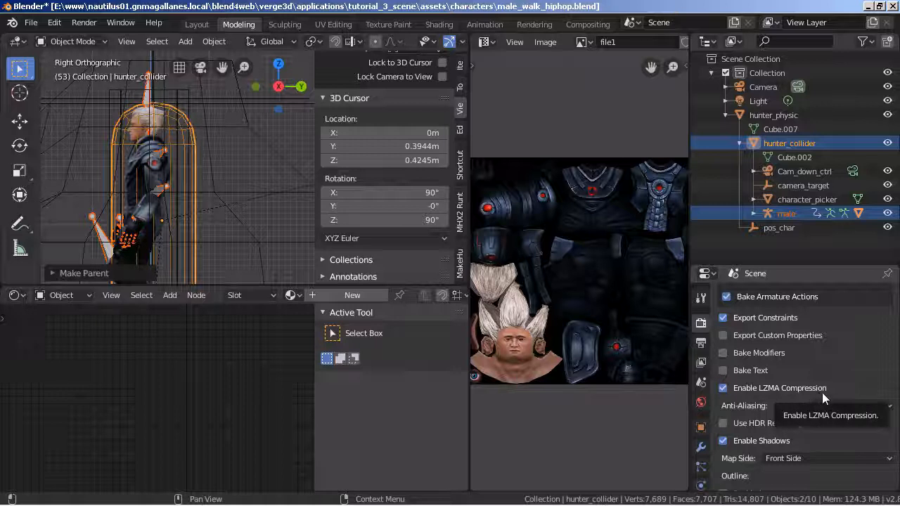
pyautogui.scroll(-3, 793, 427)
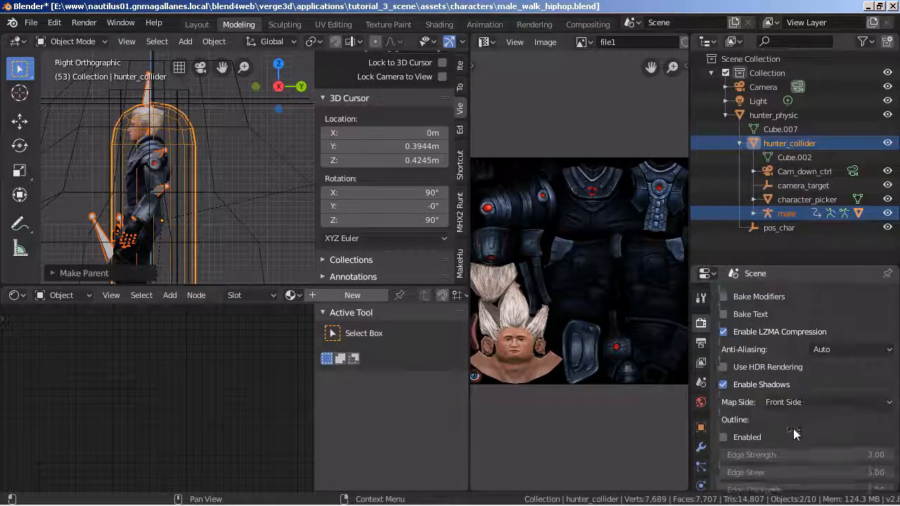
# Start a Verge3D glTF (.gltf) export of male_walk_hiphop and go up to the assets folder.
pyautogui.click(31, 24)
pyautogui.moveTo(97, 227)
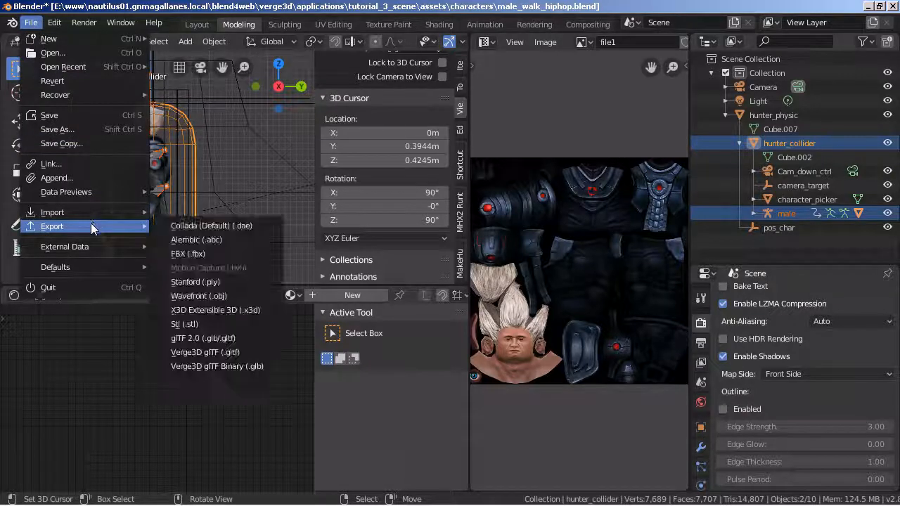
pyautogui.click(247, 353)
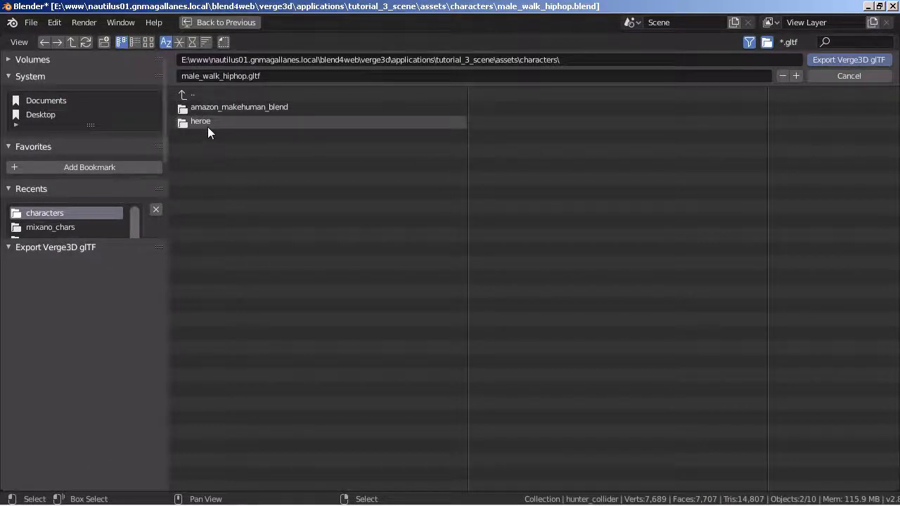
pyautogui.click(194, 94)
# Switch to the characters folder in Windows Explorer and rename its heroe subfolder as heroe_.
pyautogui.moveTo(485, 504)
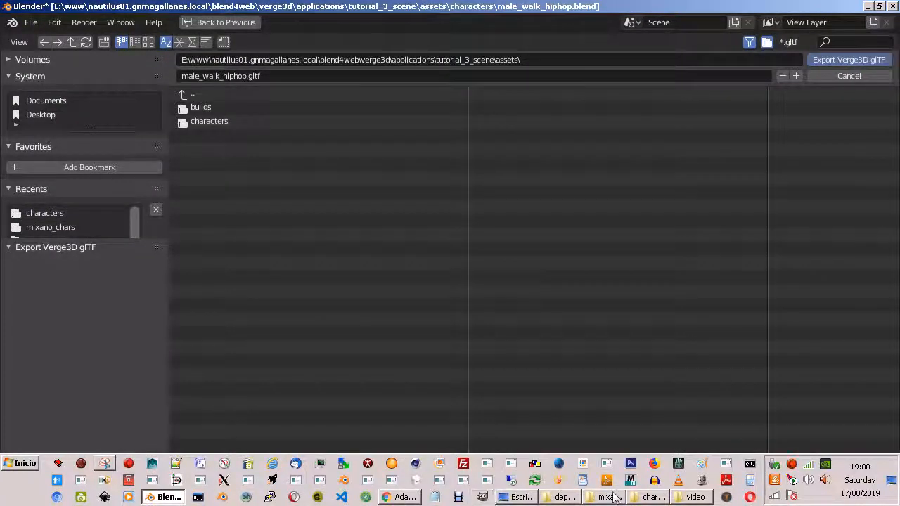
pyautogui.click(661, 499)
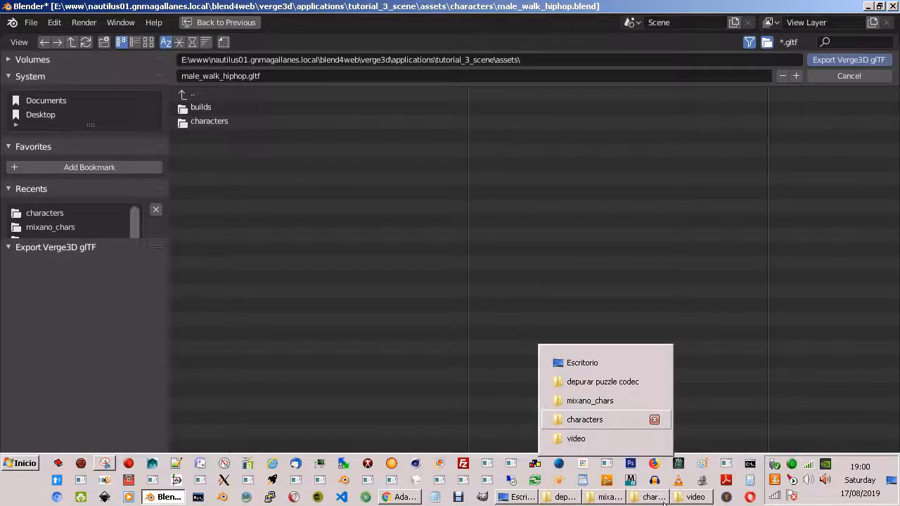
pyautogui.click(609, 420)
pyautogui.click(371, 164)
pyautogui.click(388, 165)
pyautogui.press('End')
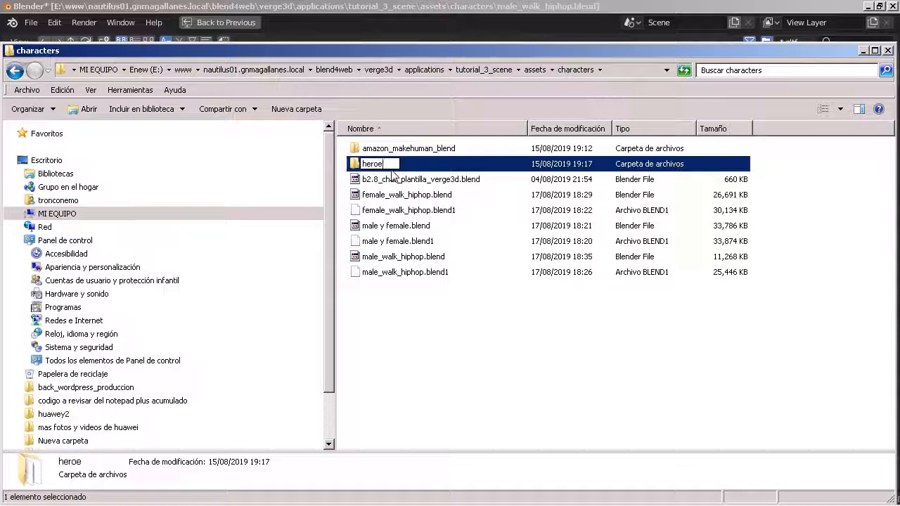
pyautogui.write('_')
pyautogui.press('Return')
# Create a new folder named heroe inside the characters folder.
pyautogui.rightClick(384, 298)
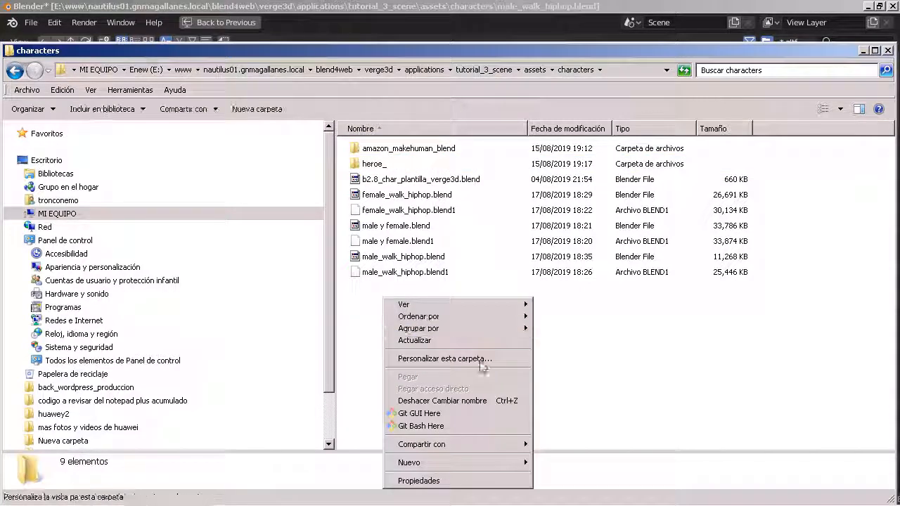
pyautogui.moveTo(448, 467)
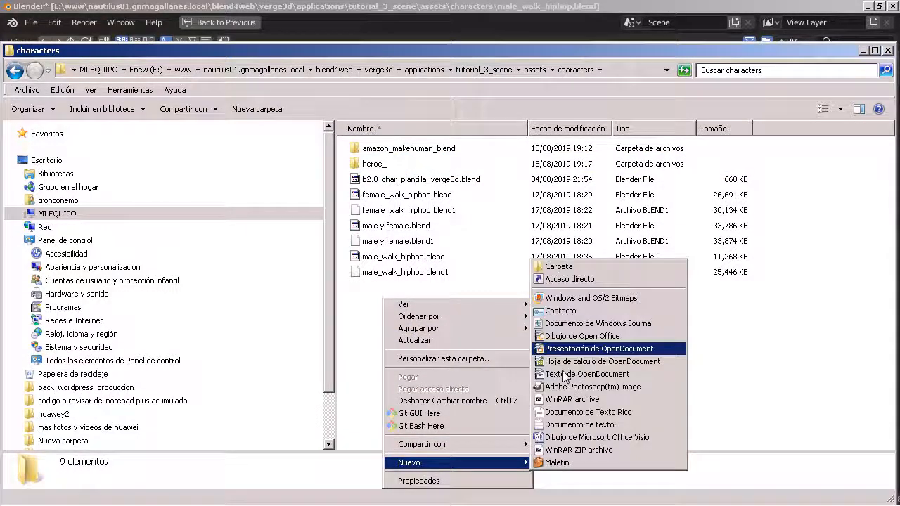
pyautogui.click(556, 263)
pyautogui.write('heroe')
pyautogui.press('Return')
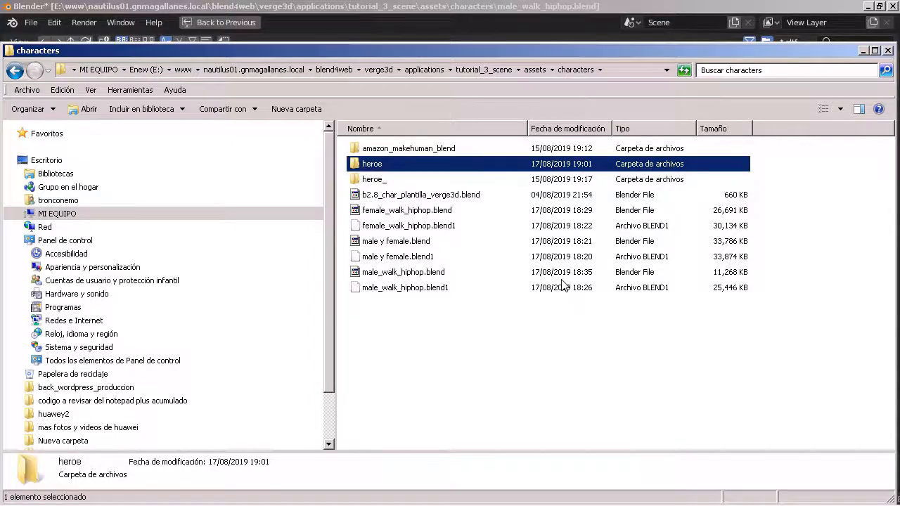
# Open the new heroe folder, move its window aside, and return to Blender's Verge3D glTF export browser.
pyautogui.press('Return')
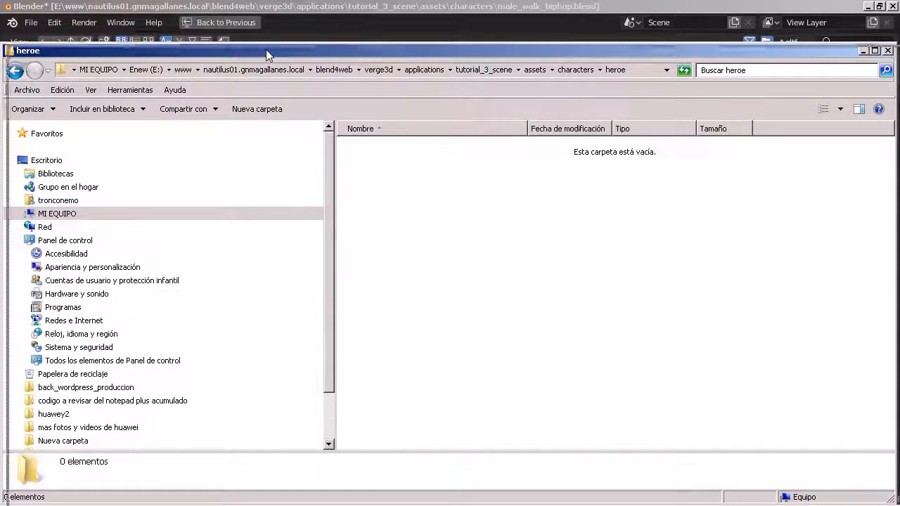
pyautogui.moveTo(269, 51); pyautogui.dragTo(622, 175)
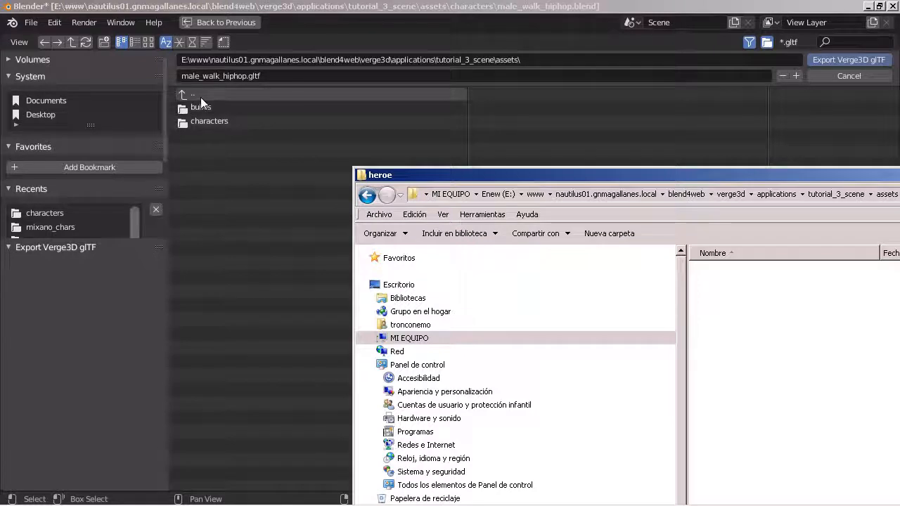
pyautogui.click(366, 5)
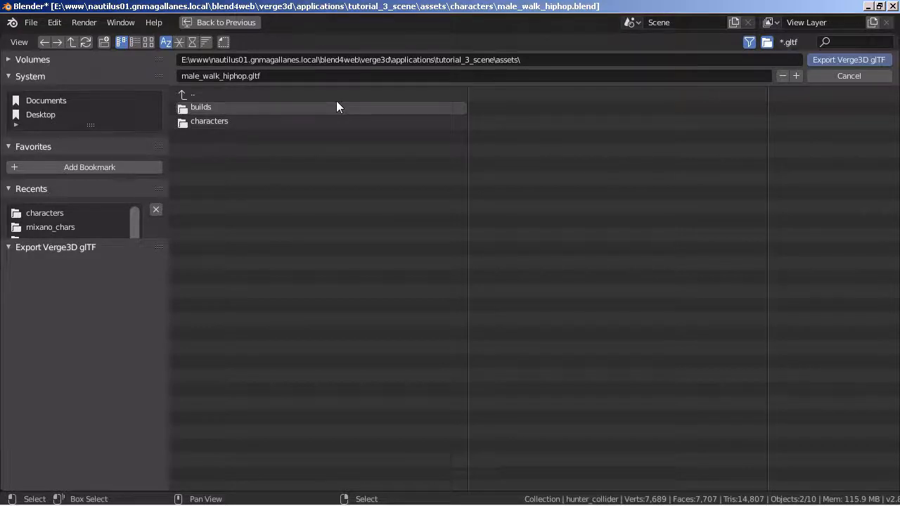
# Export the character as heroe.gltf into the heroe folder inside characters.
pyautogui.doubleClick(215, 123)
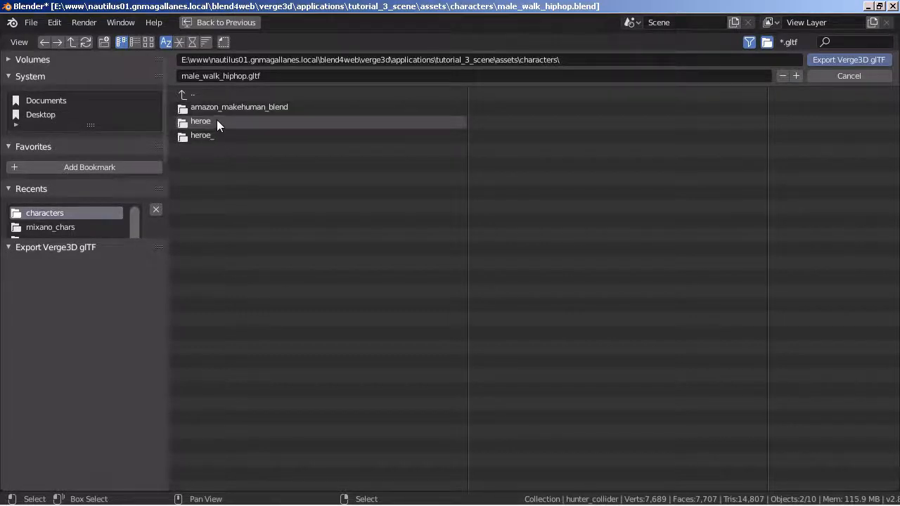
pyautogui.doubleClick(216, 119)
pyautogui.click(242, 76)
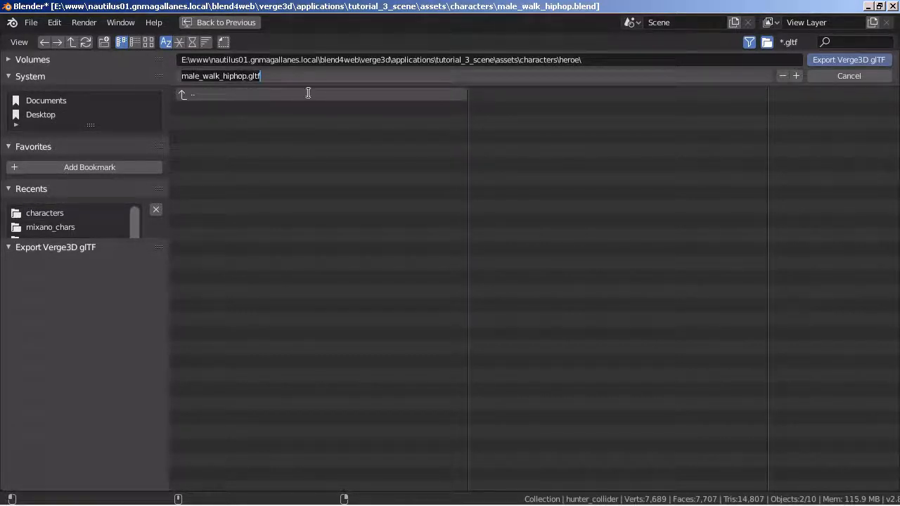
pyautogui.press('Home')
pyautogui.press('Delete')
pyautogui.press('Delete')
pyautogui.press('Delete')
pyautogui.press('Delete')
pyautogui.press('Delete')
pyautogui.press('Delete')
pyautogui.press('Delete')
pyautogui.press('Delete')
pyautogui.press('Delete')
pyautogui.press('Delete')
pyautogui.press('Delete')
pyautogui.press('Delete')
pyautogui.press('Delete')
pyautogui.press('Delete')
pyautogui.press('Delete')
pyautogui.press('Delete')
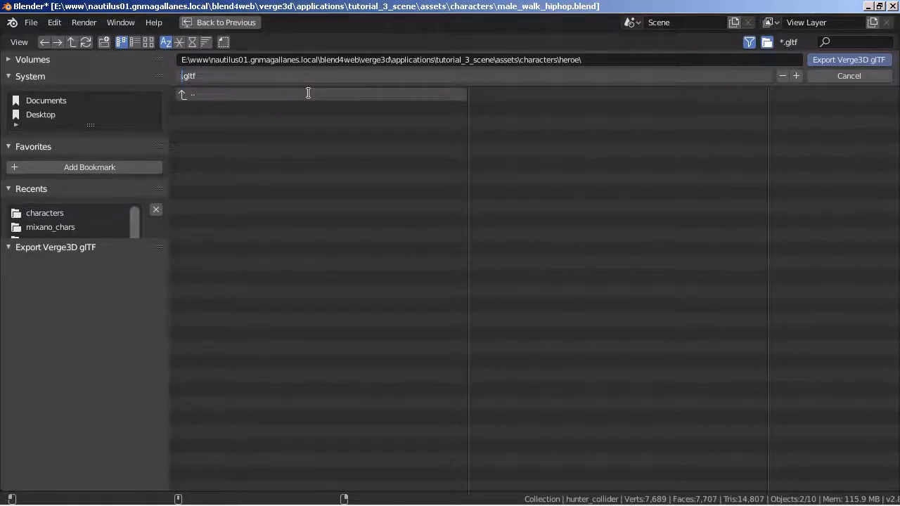
pyautogui.write('her')
pyautogui.write('oe')
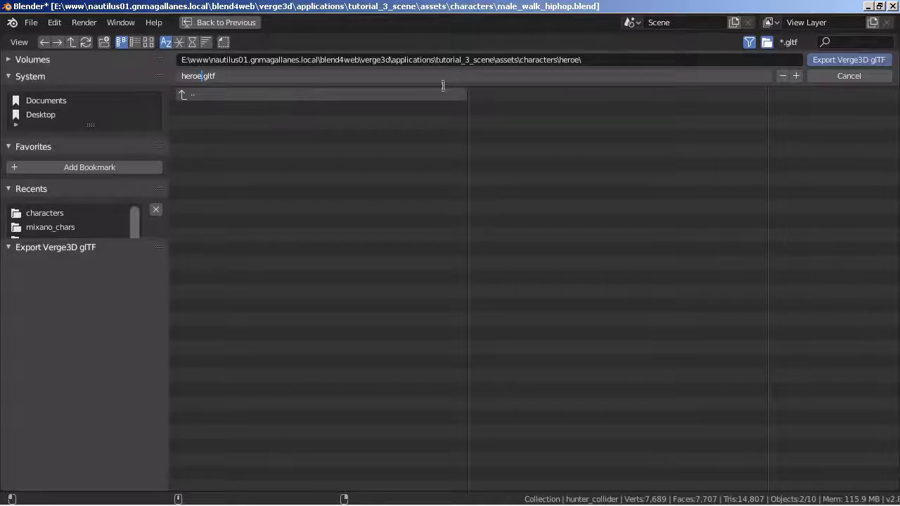
pyautogui.click(854, 62)
pyautogui.click(854, 61)
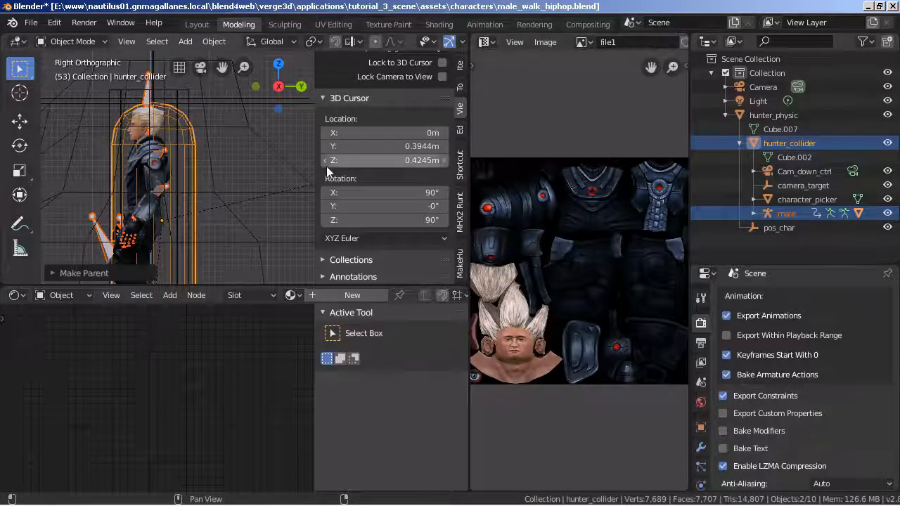
# Replace the Shader Editor with a Dope Sheet and move the current frame to 9 within the walk_male action.
pyautogui.click(17, 296)
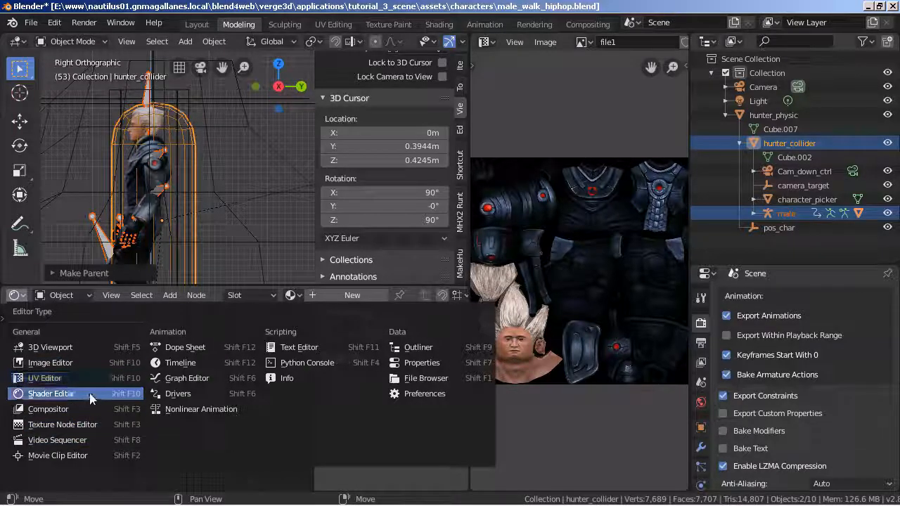
pyautogui.click(209, 347)
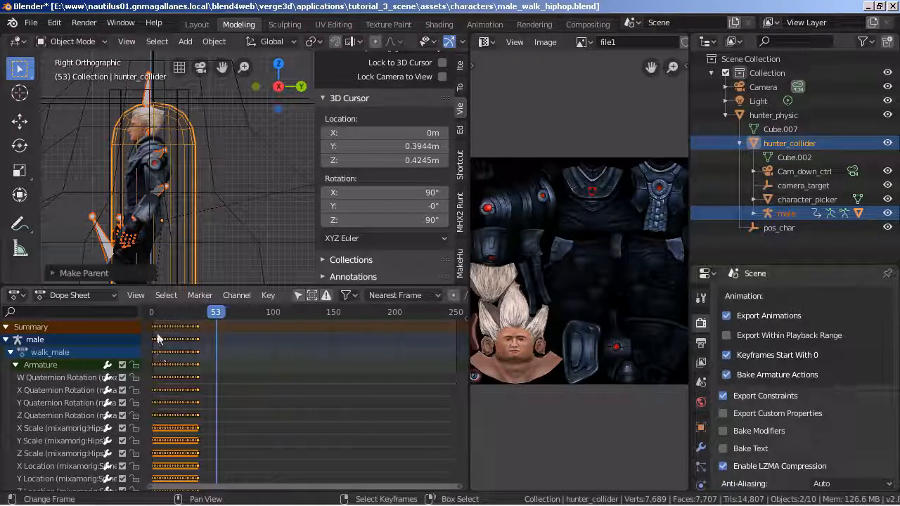
pyautogui.moveTo(156, 331)
pyautogui.mouseDown()
pyautogui.moveTo(199, 334)
pyautogui.moveTo(163, 337)
pyautogui.mouseUp()
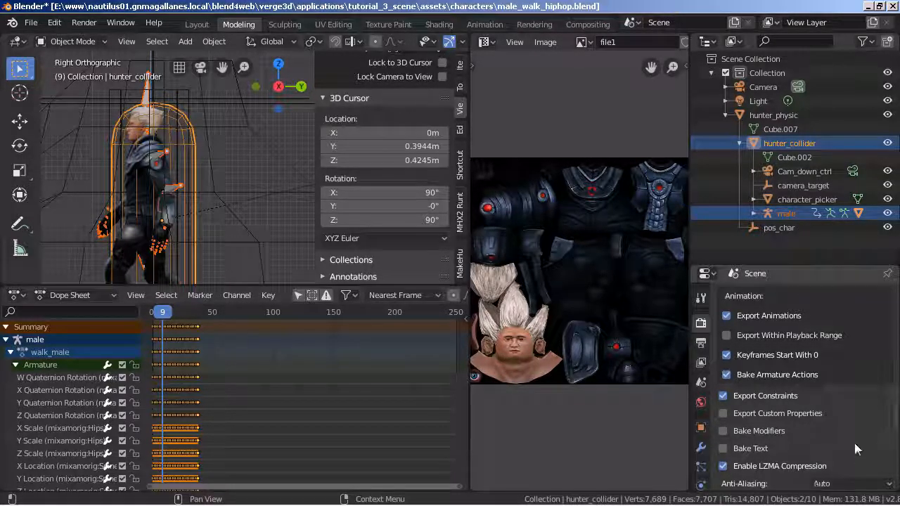
pyautogui.scroll(-3, 853, 439)
pyautogui.scroll(-5, 853, 439)
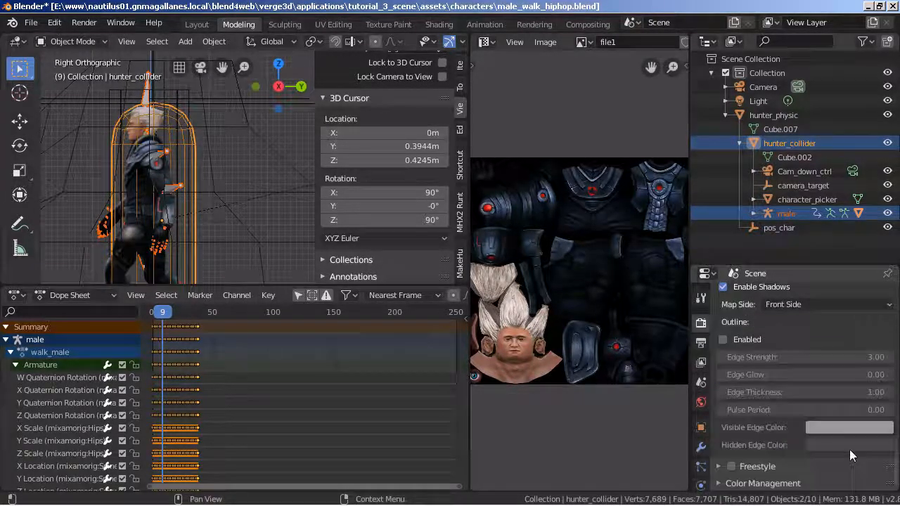
pyautogui.scroll(4, 847, 446)
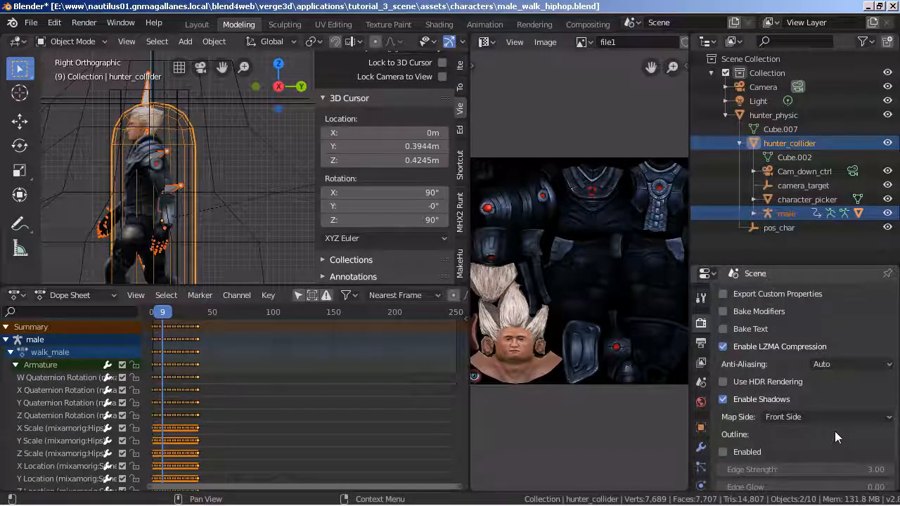
pyautogui.scroll(10, 787, 361)
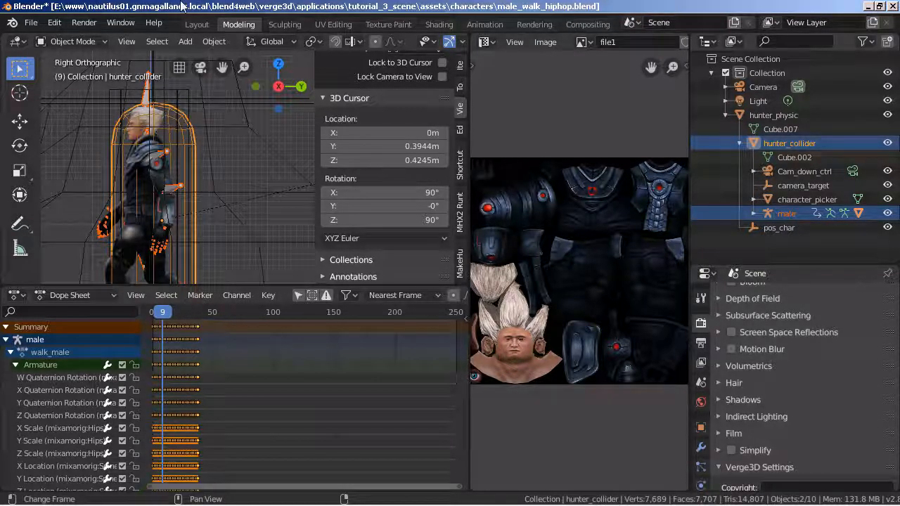
# Save the scene as male_walk_hiphop_v3d.blend in the characters folder and close Blender.
pyautogui.click(12, 22)
pyautogui.moveTo(31, 22)
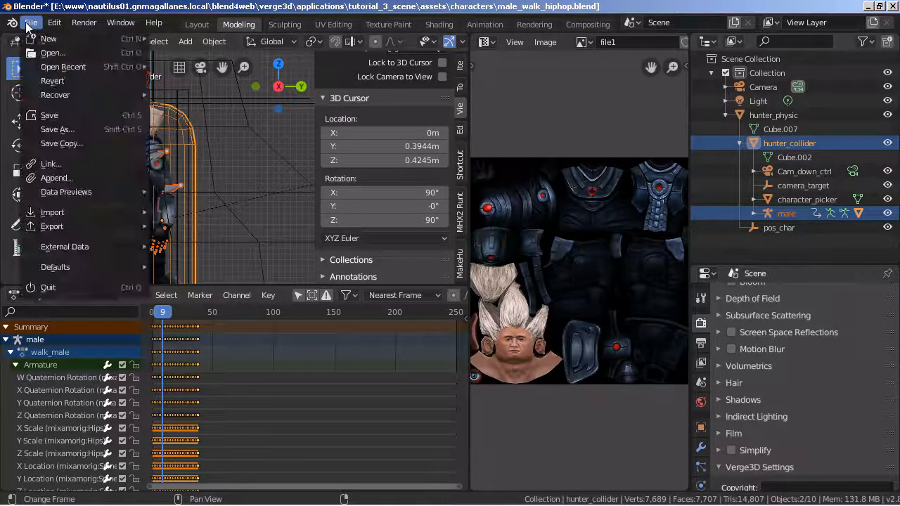
pyautogui.click(83, 134)
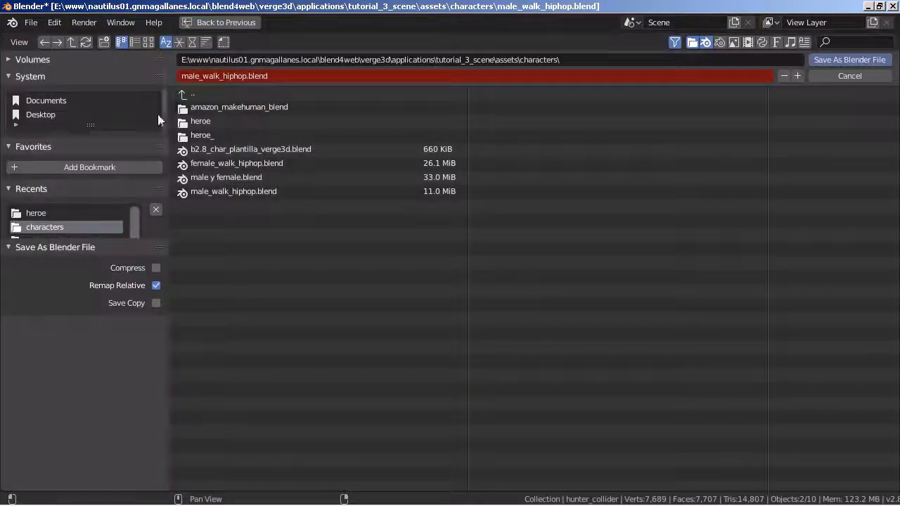
pyautogui.click(246, 76)
pyautogui.write('_')
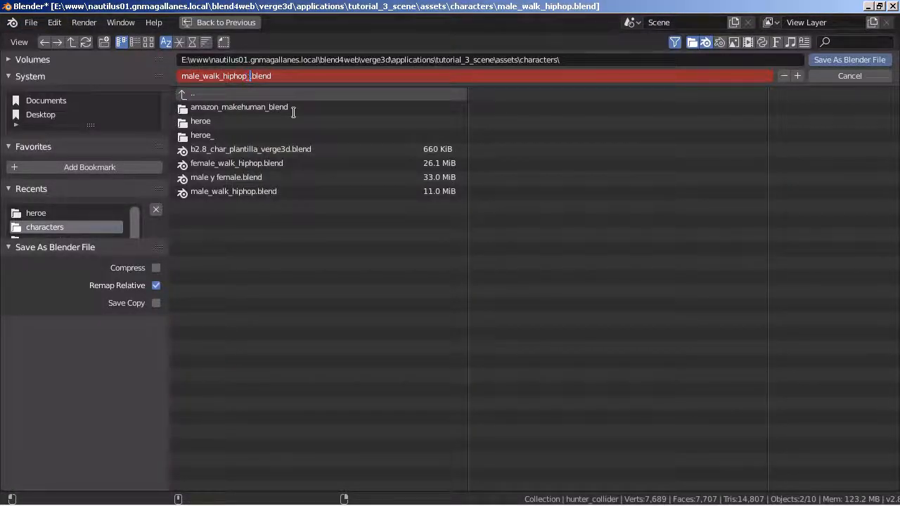
pyautogui.write('v3d')
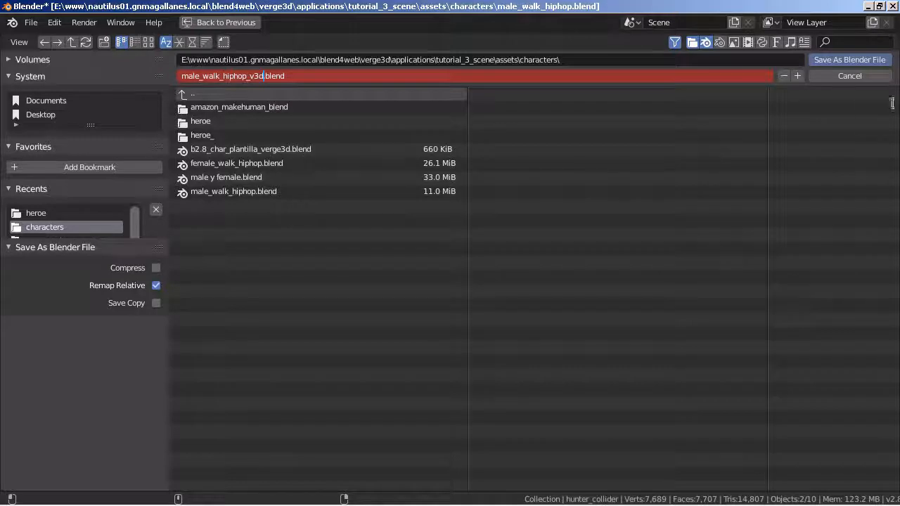
pyautogui.click(843, 60)
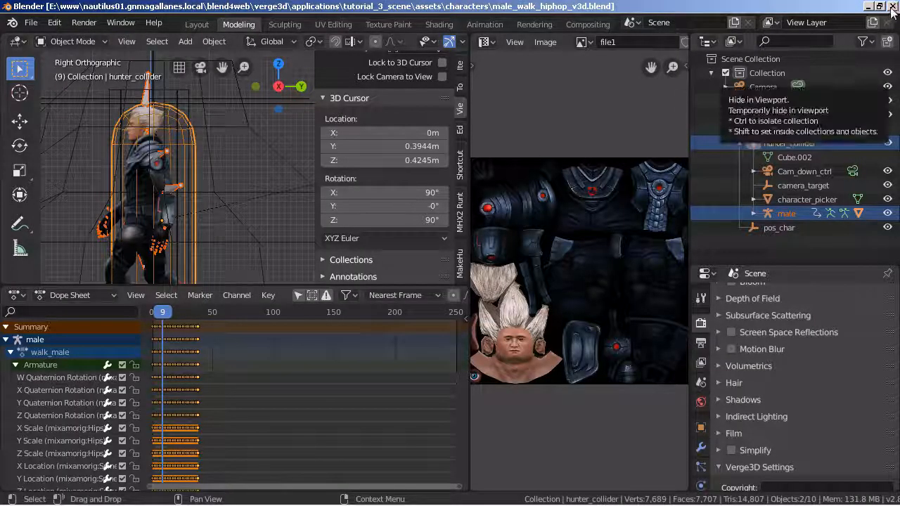
pyautogui.click(891, 6)
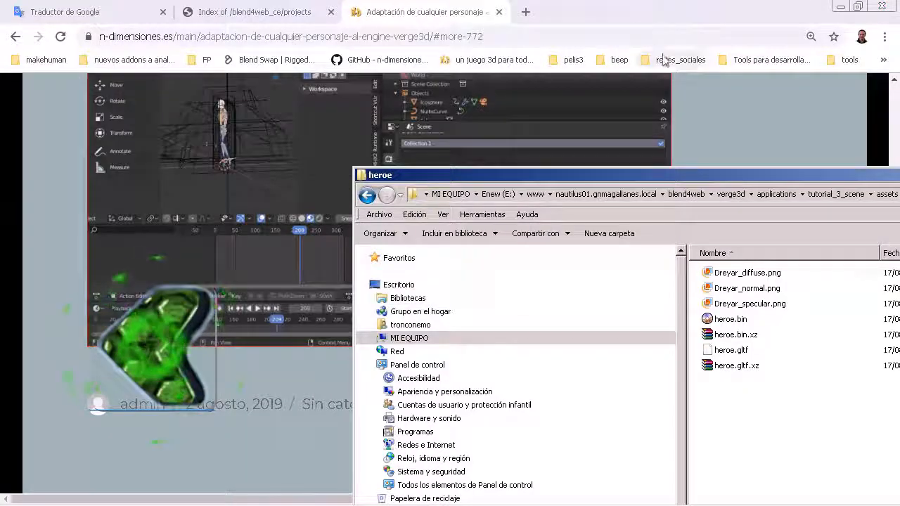
# Bring the browser in front of the heroe folder window and open a new tab.
pyautogui.moveTo(350, 492)
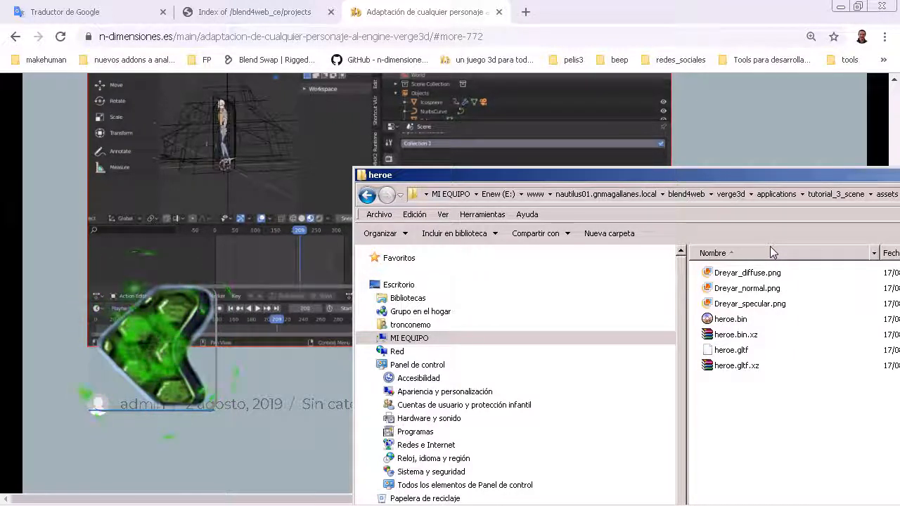
pyautogui.click(477, 12)
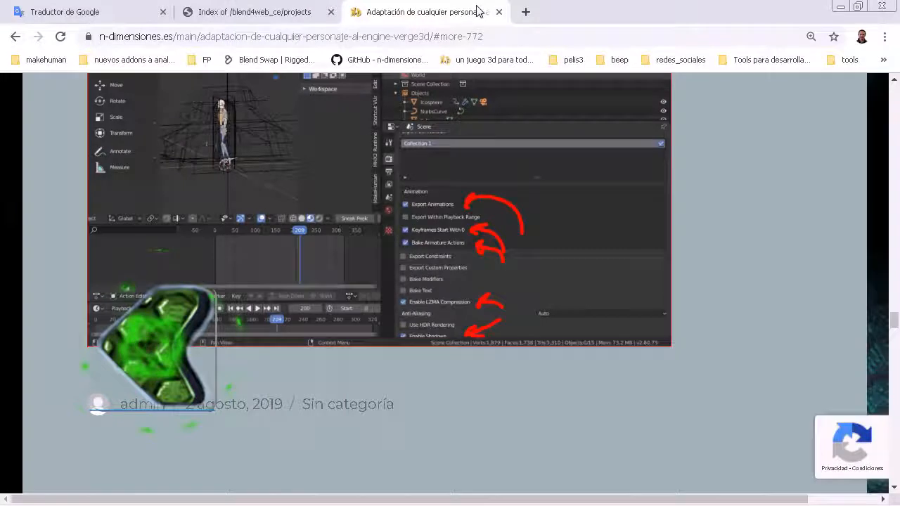
pyautogui.click(527, 13)
# Start Blender again and open the Verge3D App Manager from it.
pyautogui.moveTo(208, 498)
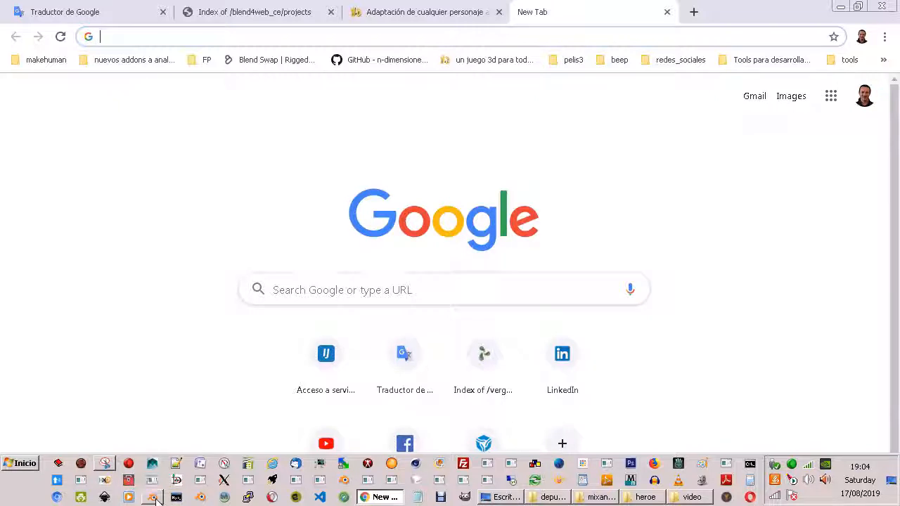
pyautogui.click(154, 496)
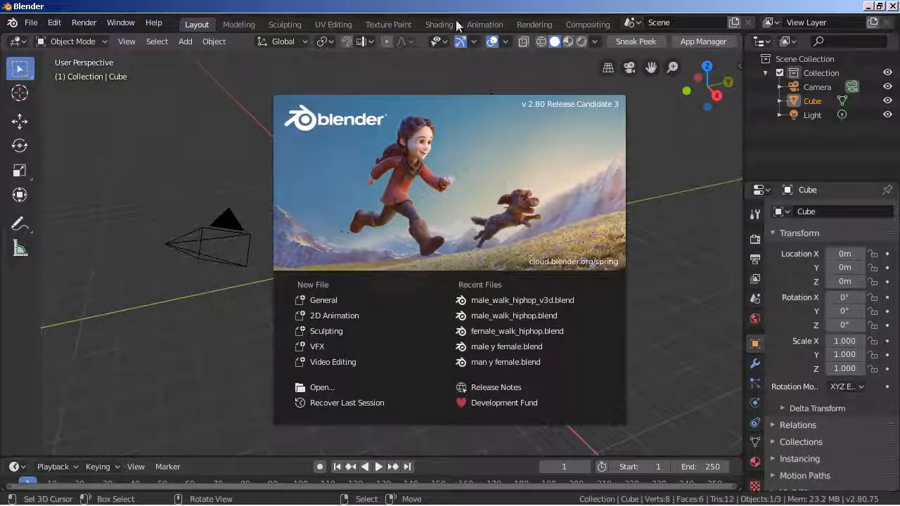
pyautogui.click(712, 40)
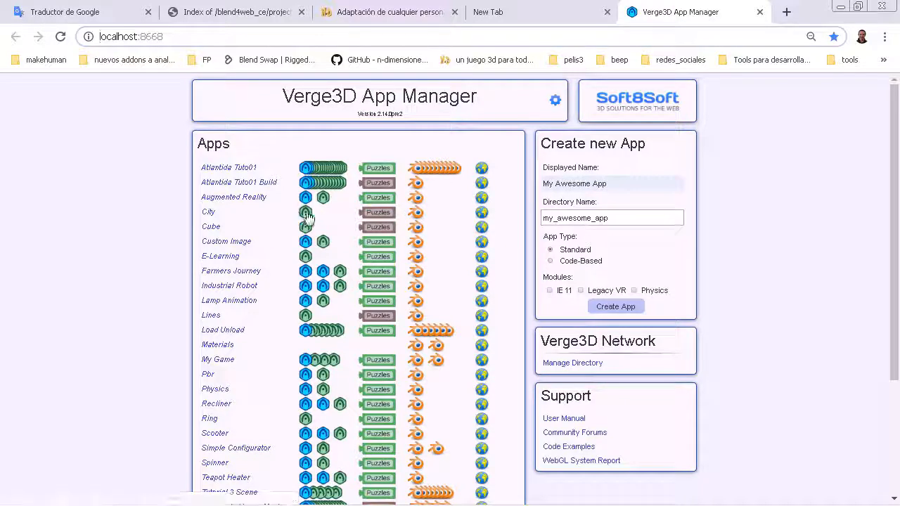
# Run the Tutorial 3 Scene app from the App Manager and examine the exported character at different distances.
pyautogui.scroll(-3, 364, 355)
pyautogui.scroll(3, 365, 357)
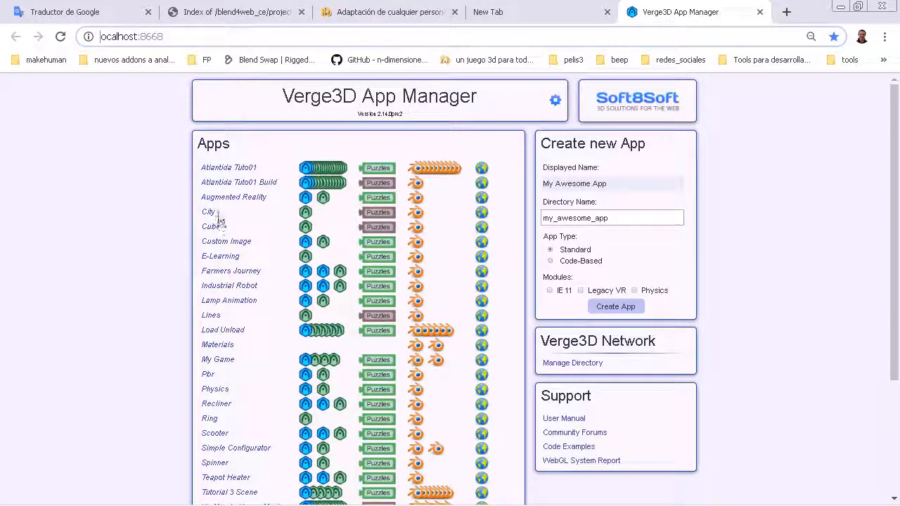
pyautogui.scroll(-3, 242, 267)
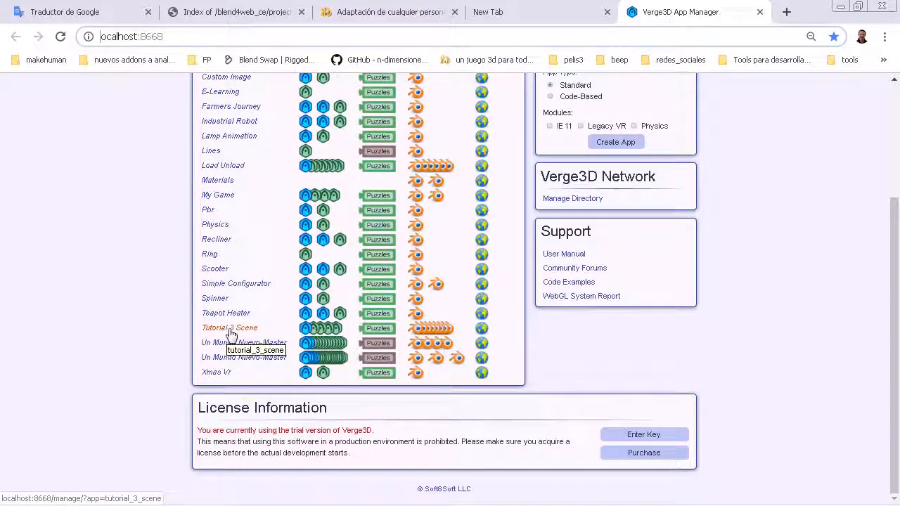
pyautogui.click(302, 328)
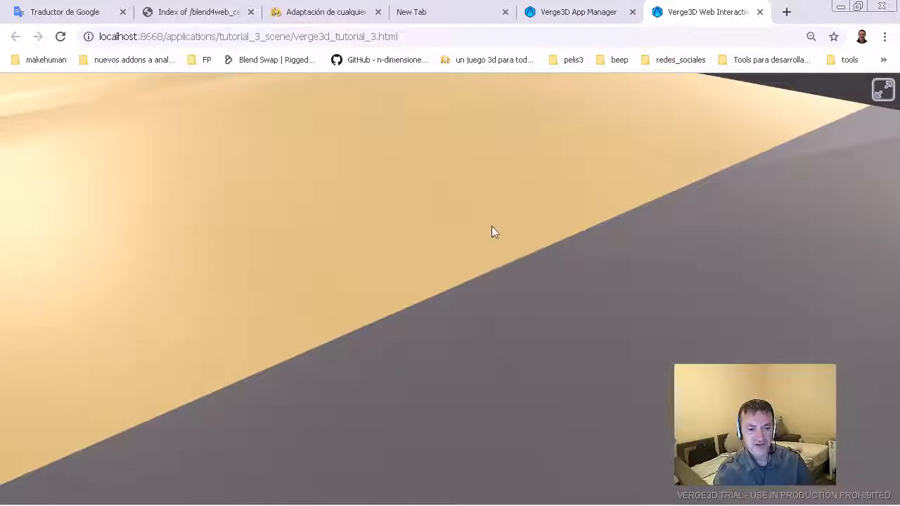
pyautogui.scroll(-5, 482, 230)
pyautogui.scroll(10, 467, 317)
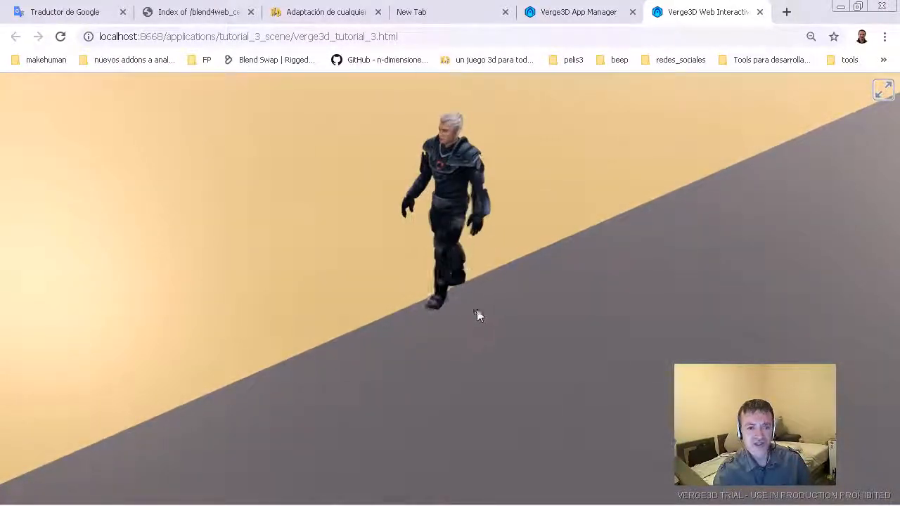
pyautogui.scroll(-3, 476, 309)
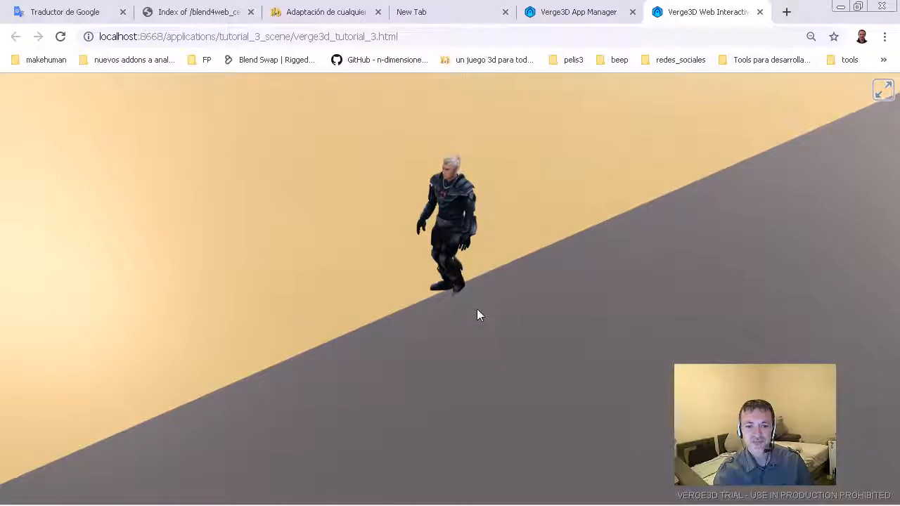